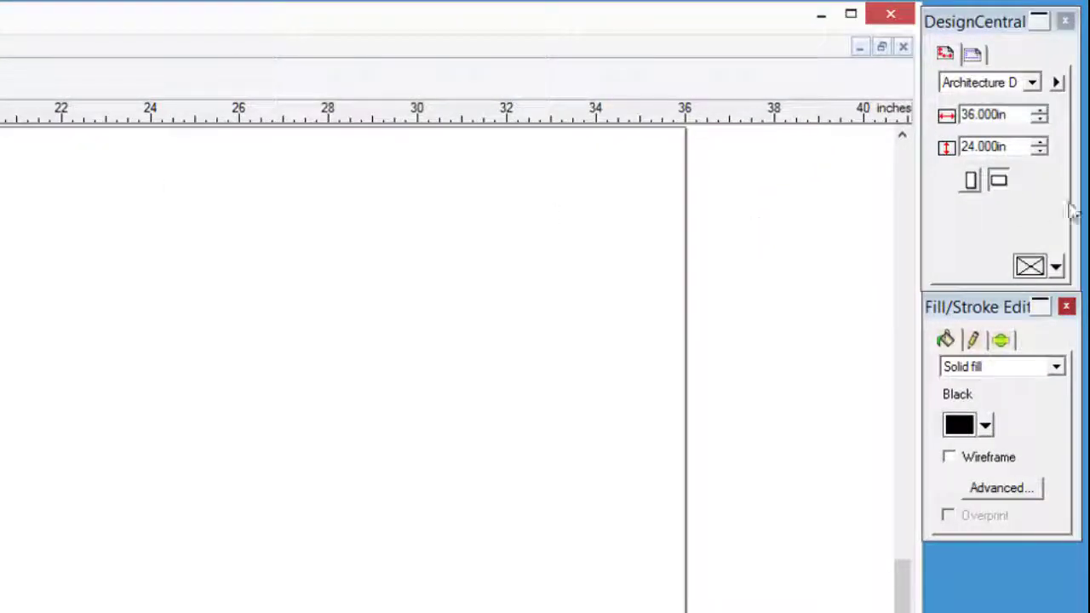
# Enter a custom page width of 20 inches and height of 7 inches in DesignCentral
pyautogui.doubleClick(1013, 116)
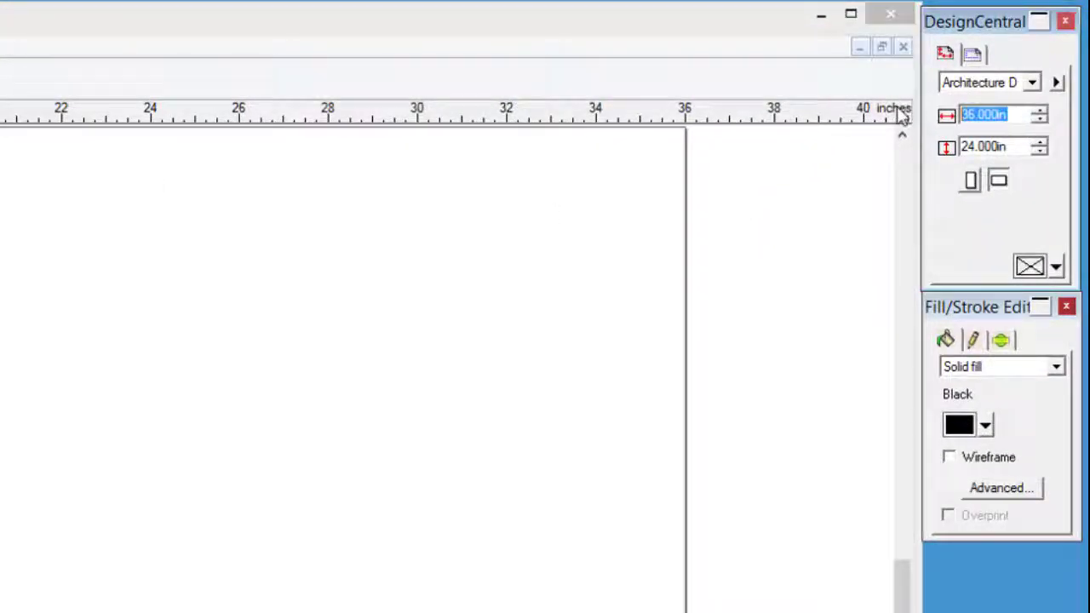
pyautogui.write('2')
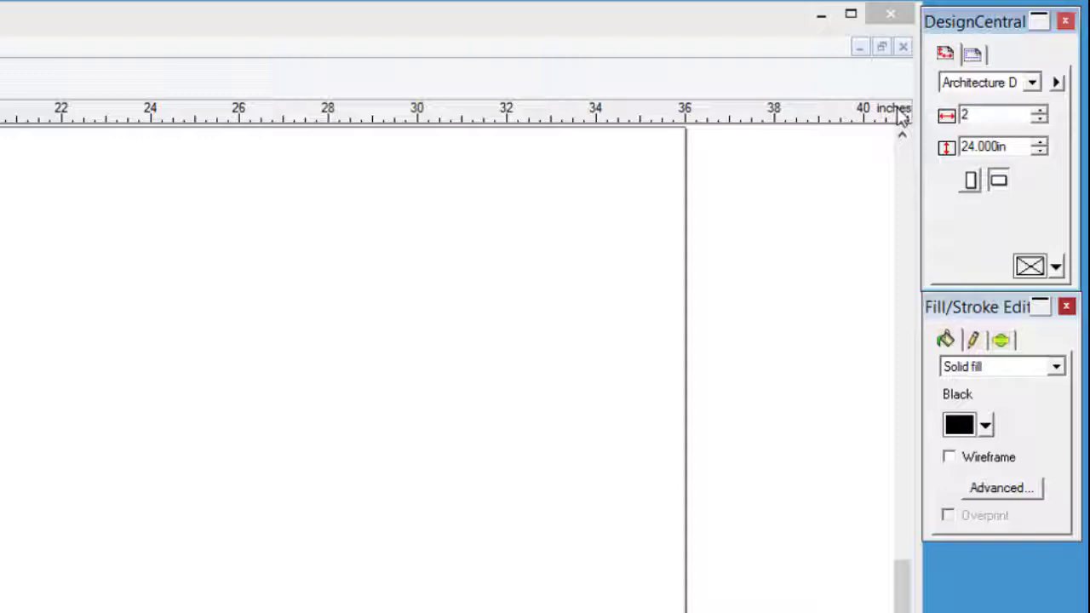
pyautogui.write('0')
pyautogui.doubleClick(994, 146)
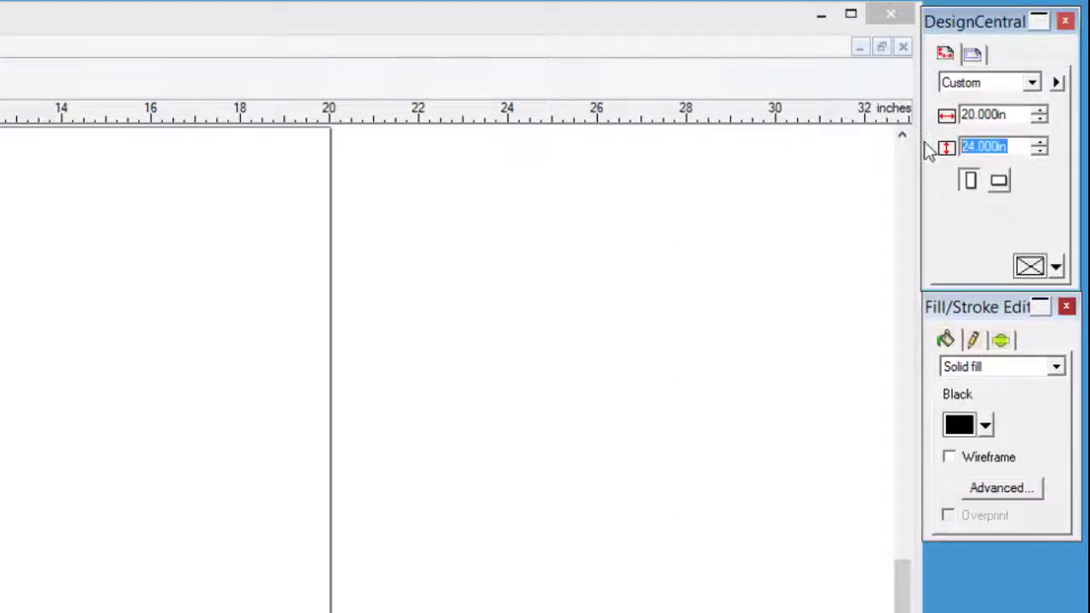
pyautogui.write('2')
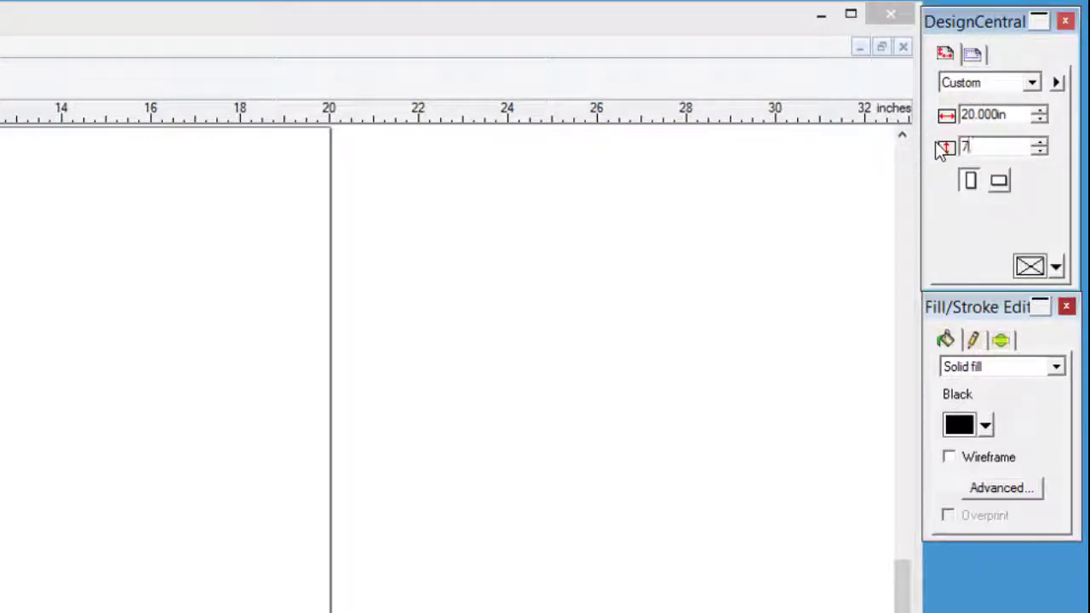
pyautogui.press('Return')
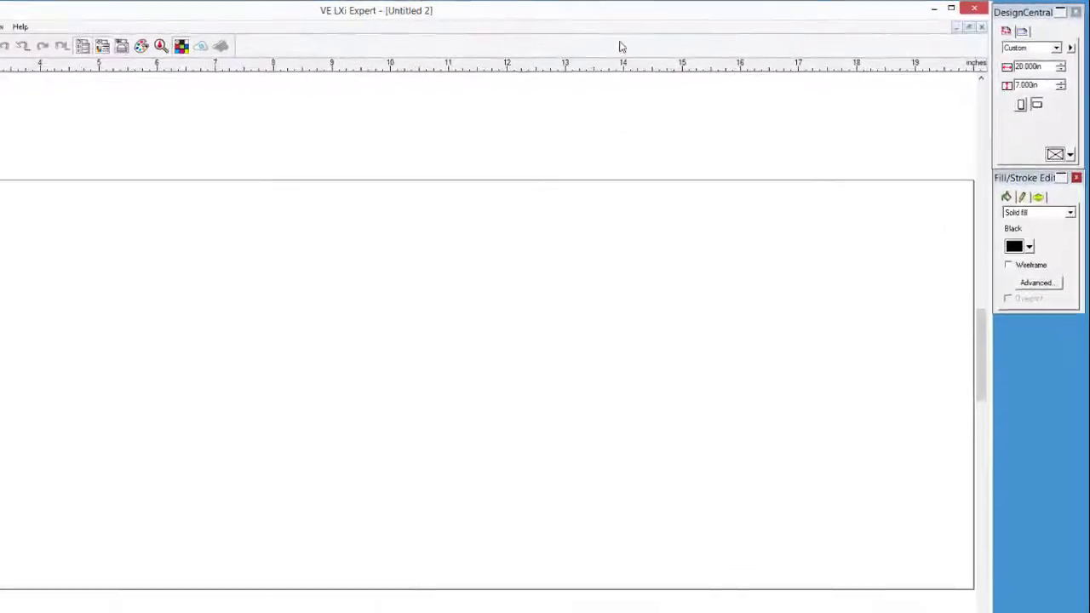
# Turn on the Text Create, Shapes, Combine and Effects toolbars from the toolbar list
pyautogui.rightClick(547, 51)
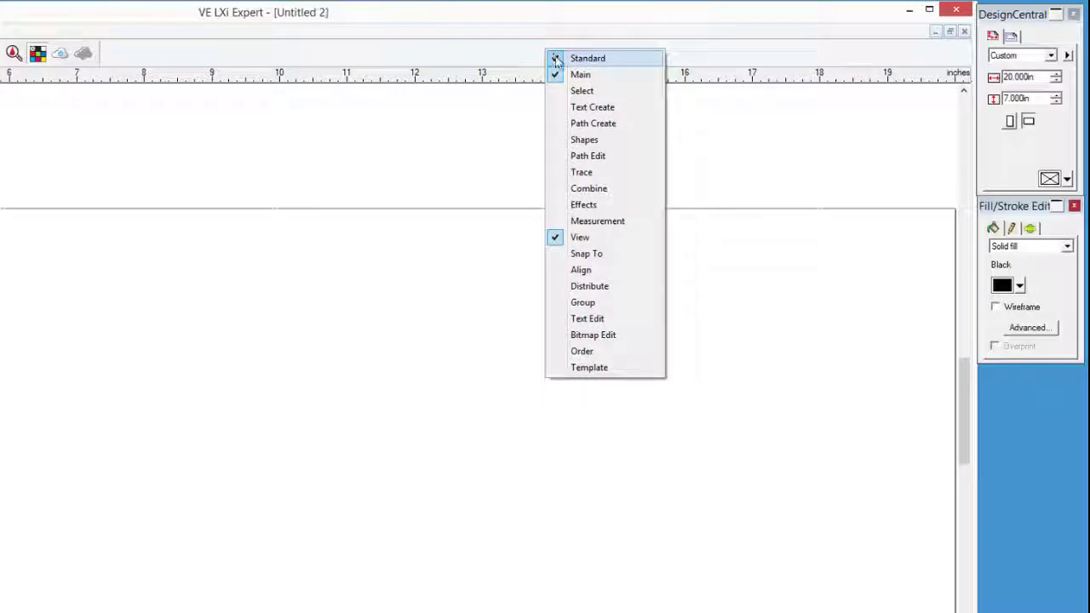
pyautogui.click(559, 106)
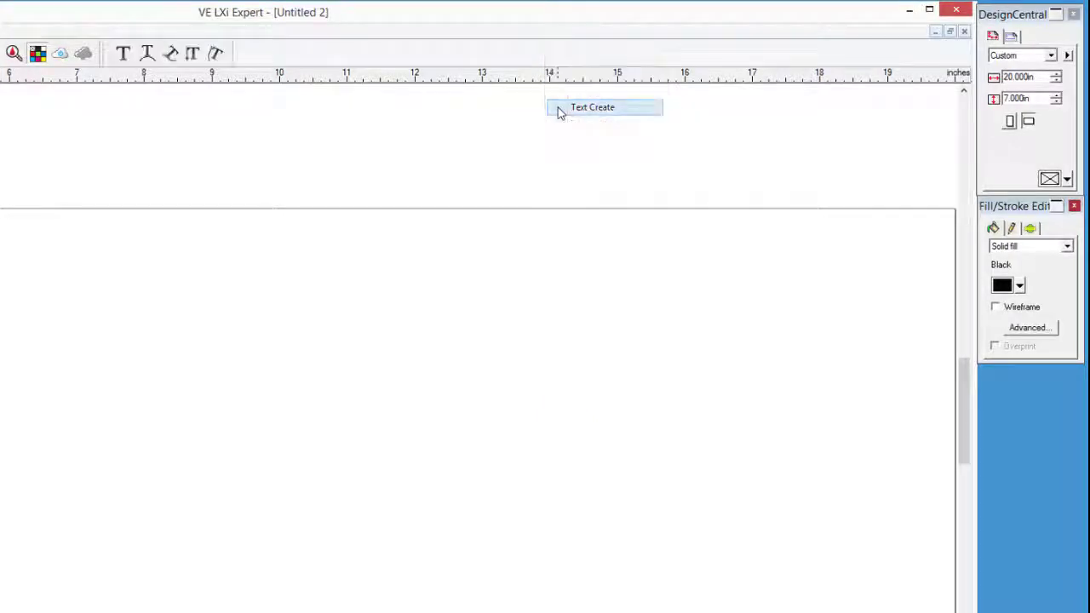
pyautogui.rightClick(405, 53)
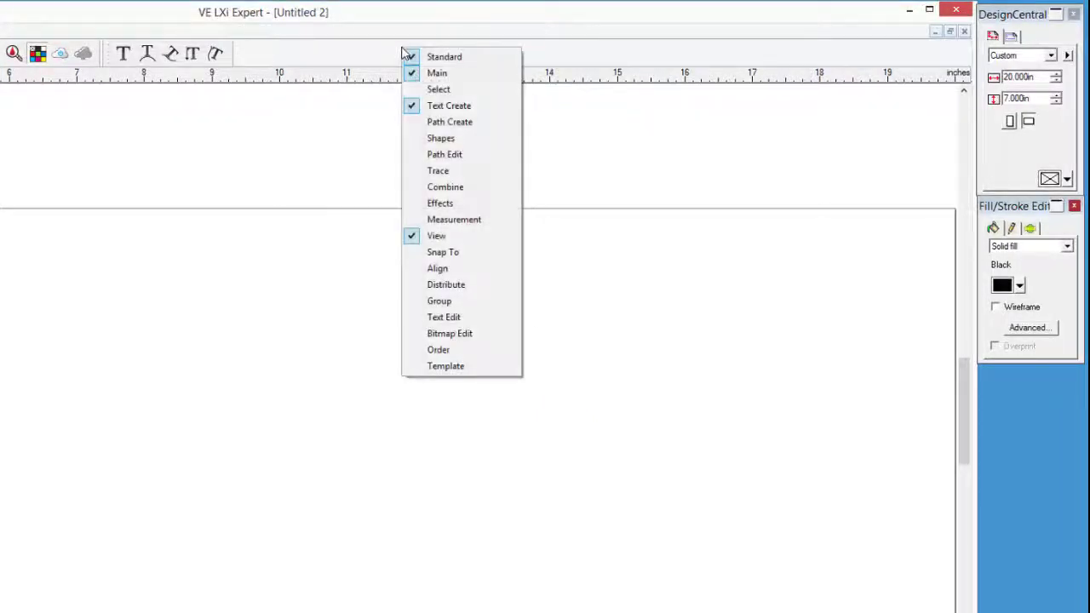
pyautogui.click(440, 138)
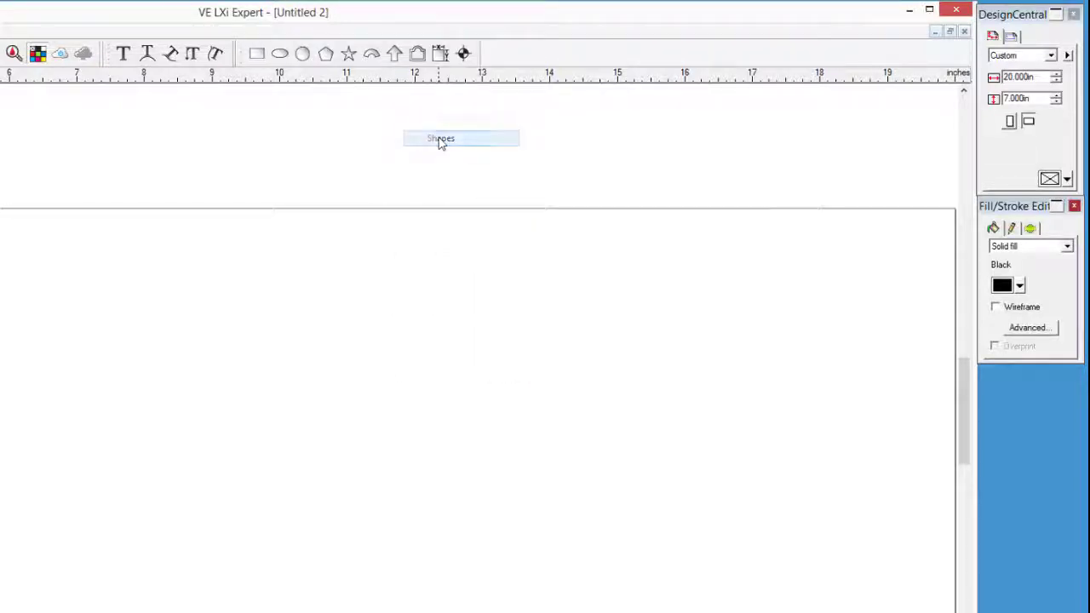
pyautogui.rightClick(504, 53)
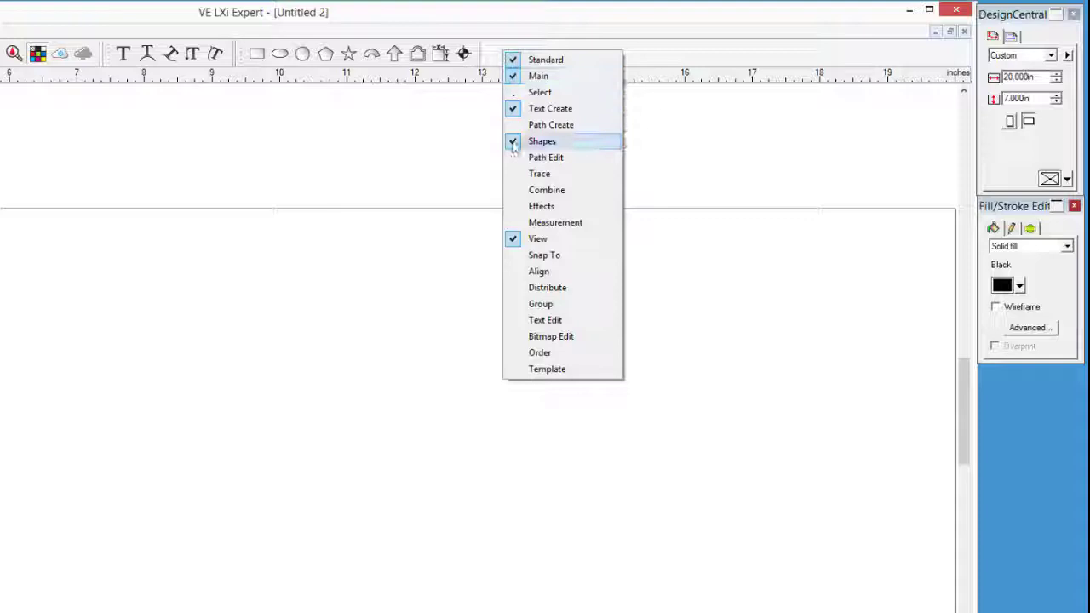
pyautogui.click(516, 189)
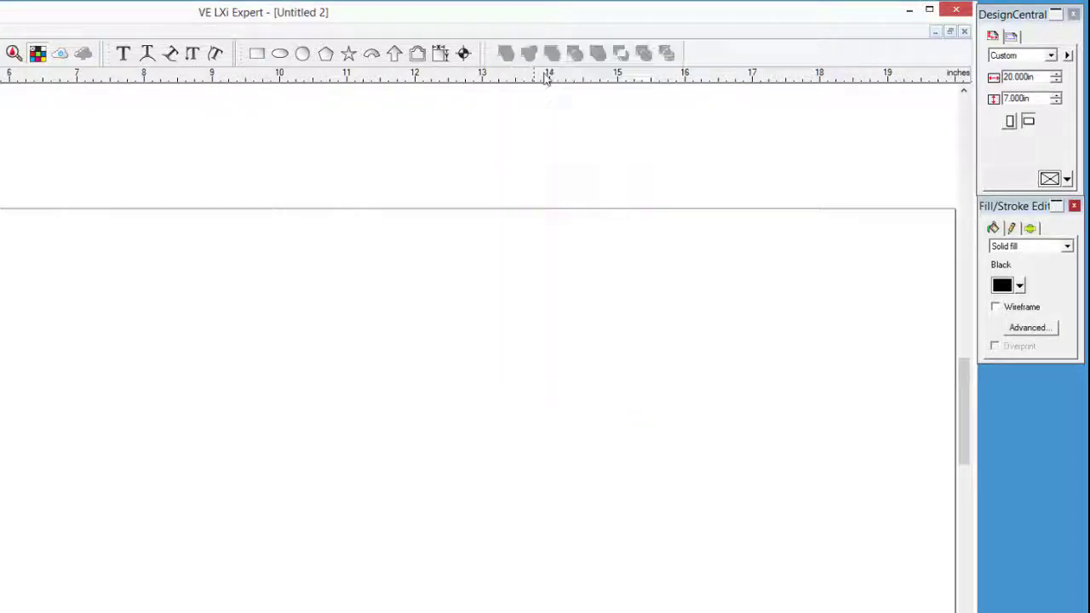
pyautogui.rightClick(702, 51)
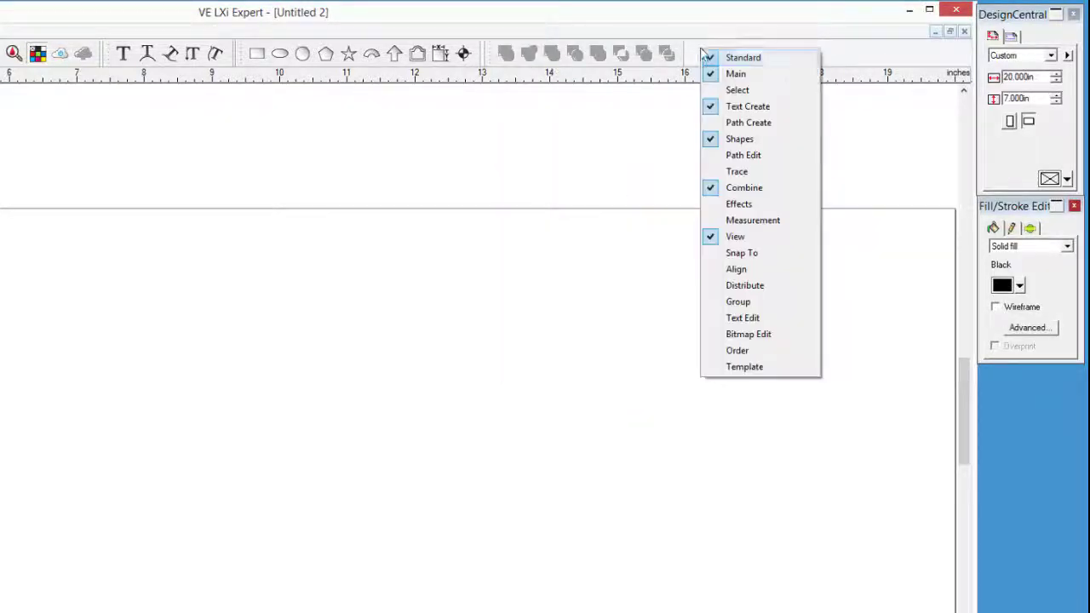
pyautogui.click(718, 204)
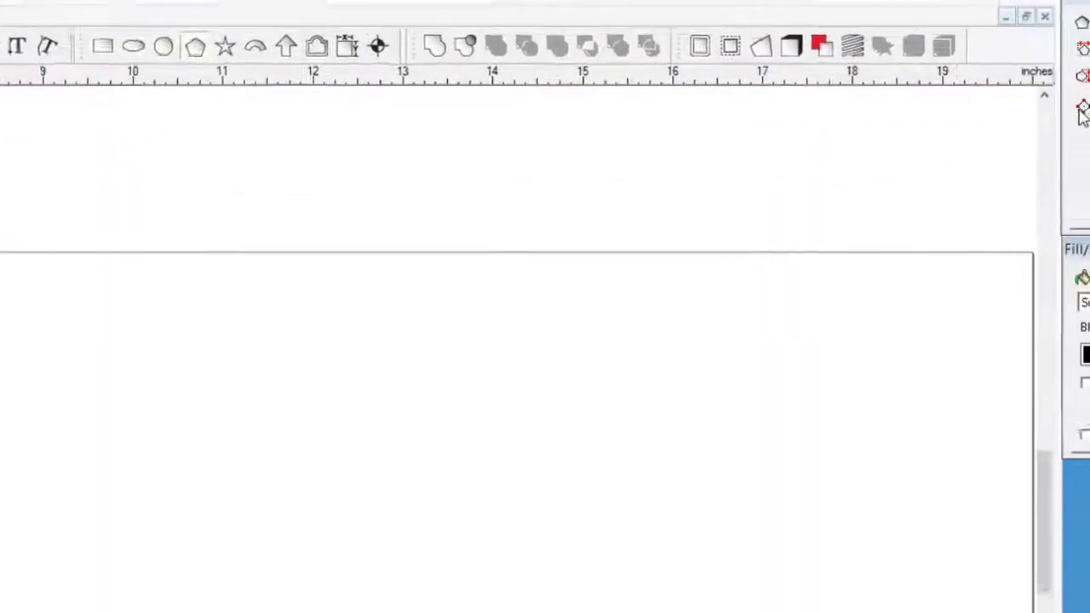
pyautogui.click(1038, 88)
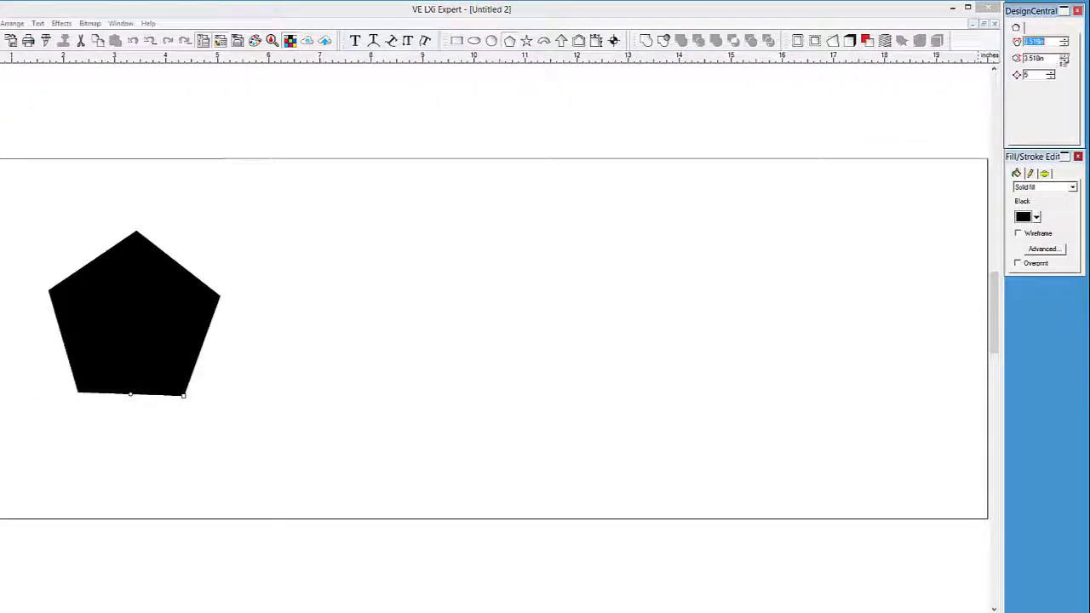
pyautogui.click(1063, 60)
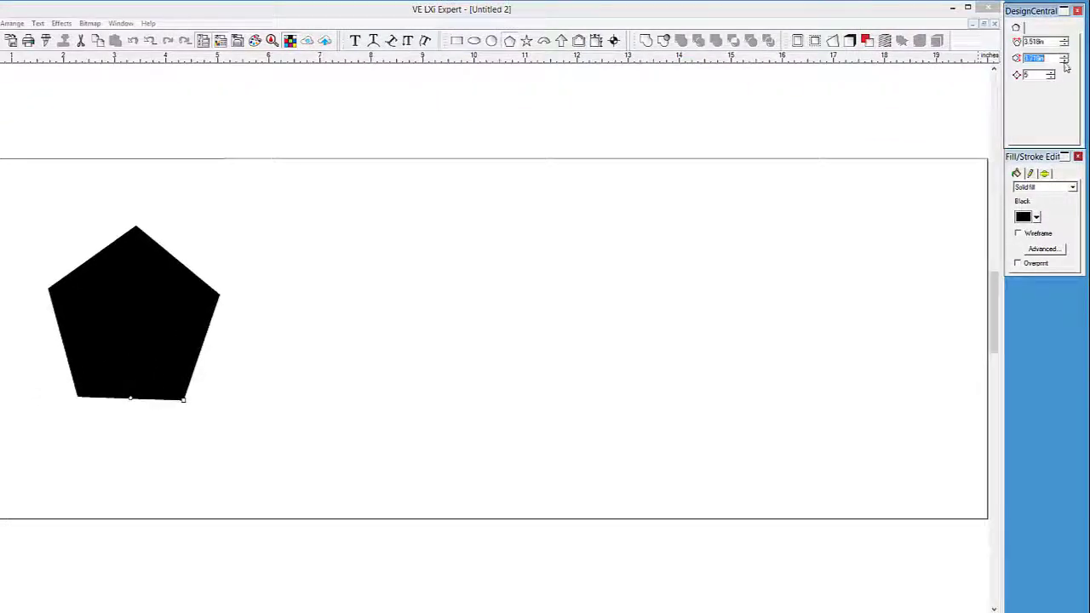
pyautogui.click(1064, 63)
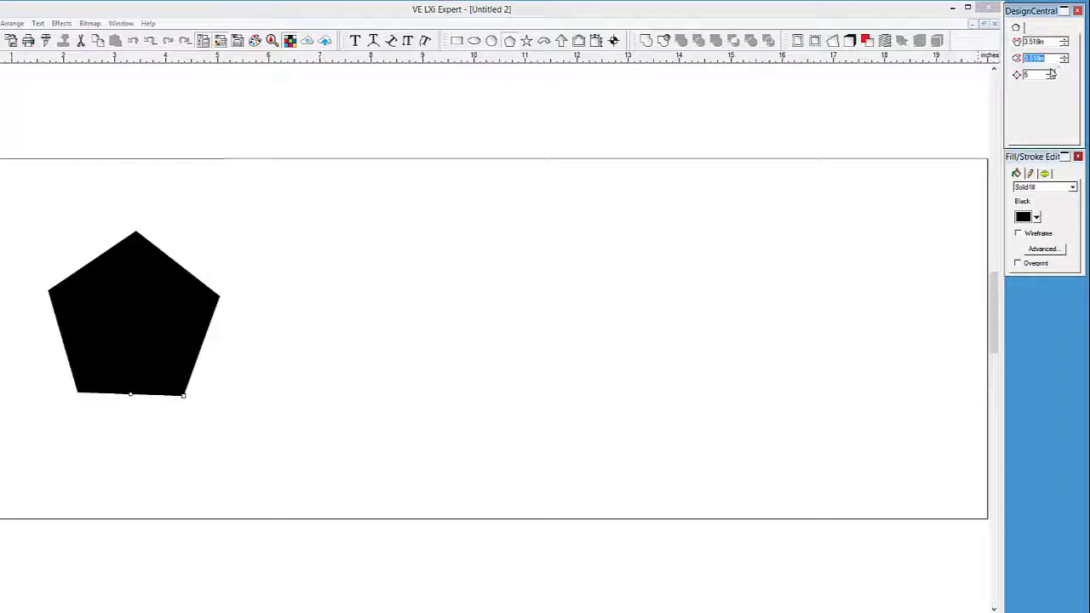
pyautogui.click(1051, 75)
pyautogui.click(1052, 75)
pyautogui.click(1051, 75)
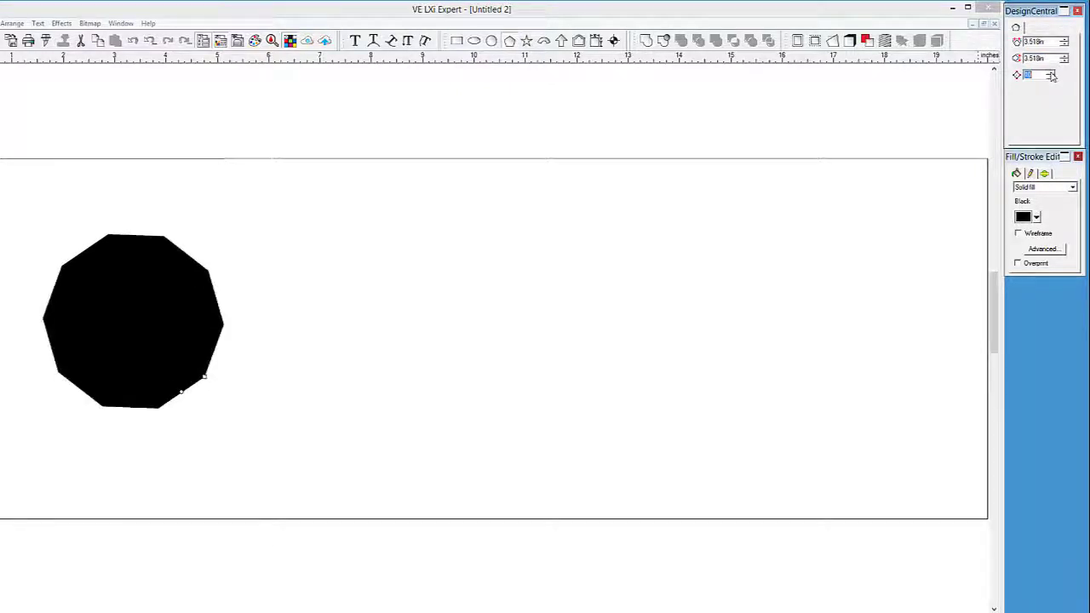
pyautogui.click(1052, 77)
pyautogui.click(1051, 77)
pyautogui.click(1051, 77)
pyautogui.click(1051, 78)
pyautogui.click(1051, 77)
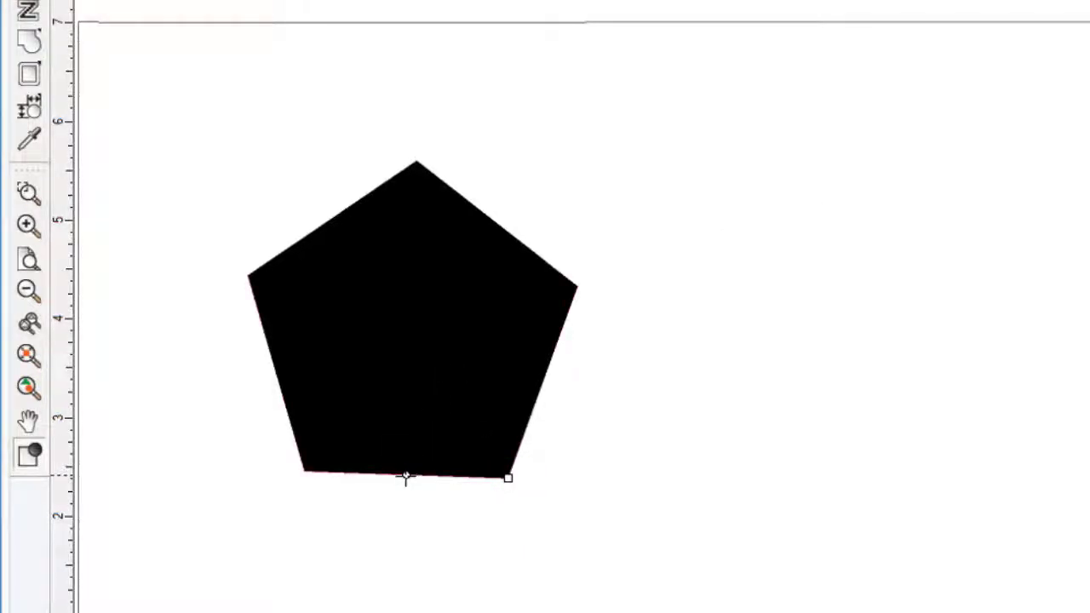
# Drag the pentagon's edge node and distortion handle to curve its sides, ending in five round petals
pyautogui.moveTo(406, 475); pyautogui.dragTo(400, 530)
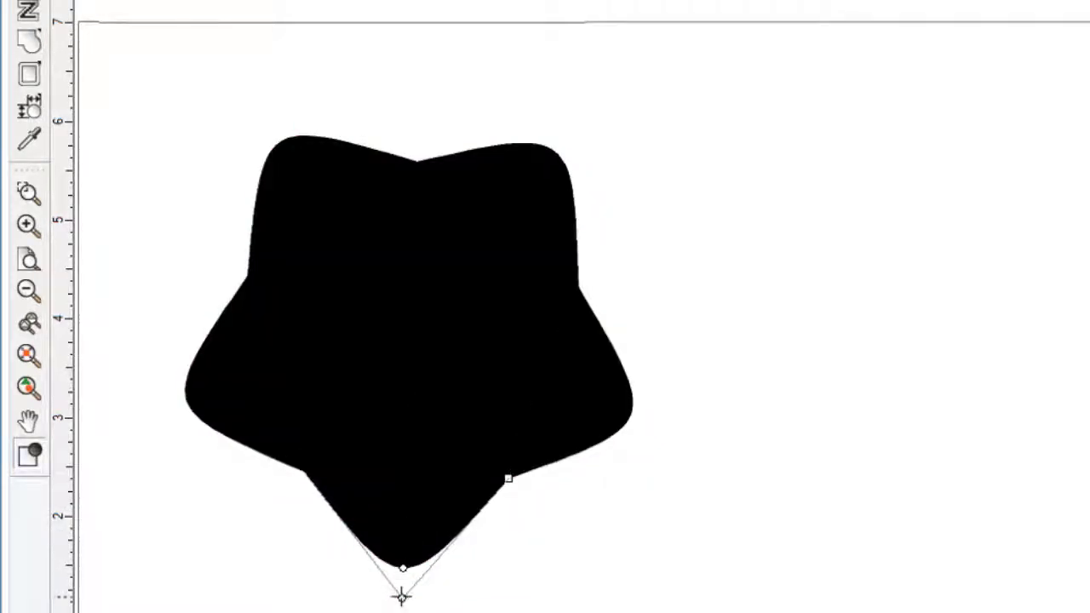
pyautogui.moveTo(401, 598); pyautogui.dragTo(407, 384)
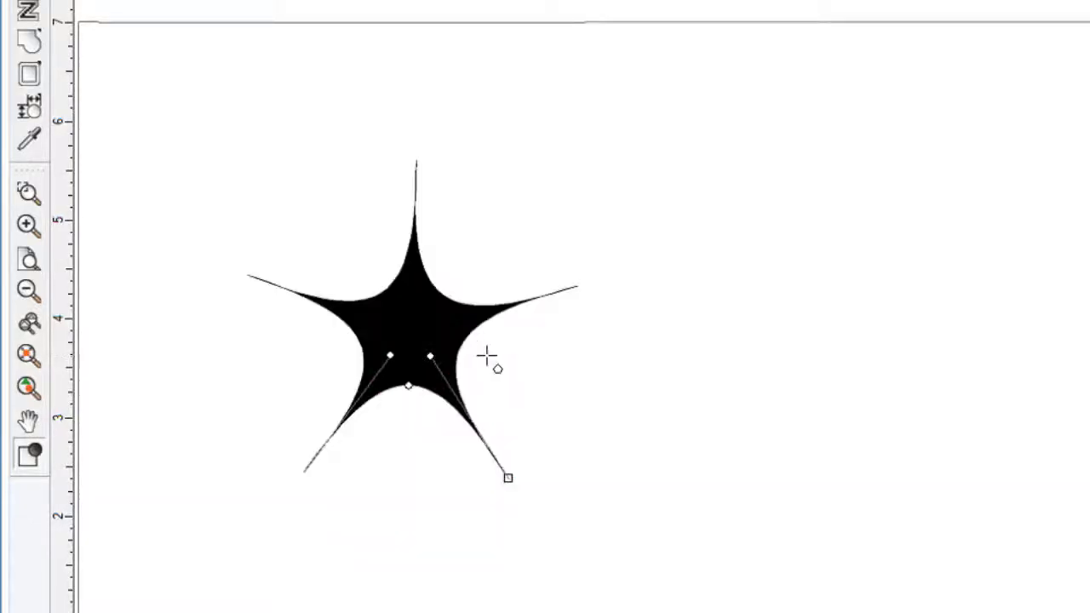
pyautogui.moveTo(507, 476); pyautogui.dragTo(630, 417)
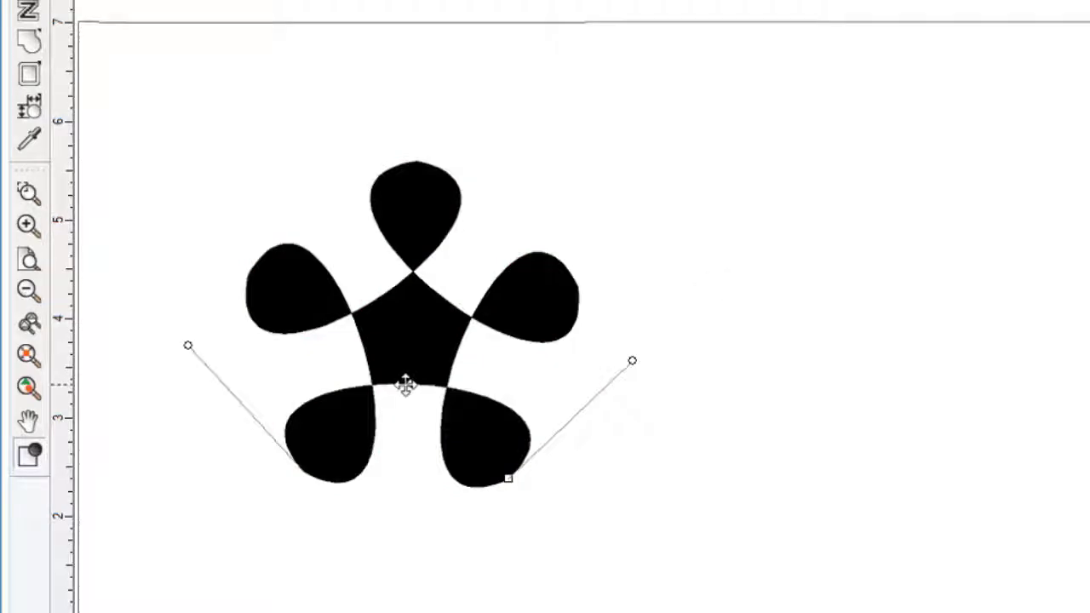
pyautogui.moveTo(407, 420); pyautogui.dragTo(405, 468)
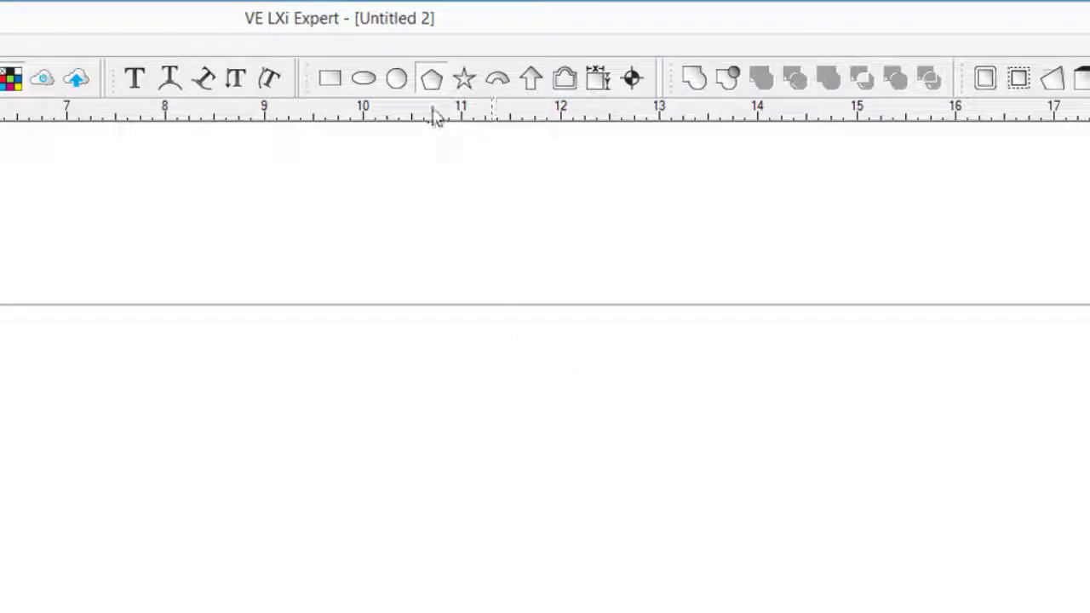
# Draw a new star beside the left shape, trying other point counts before settling on five
pyautogui.click(464, 79)
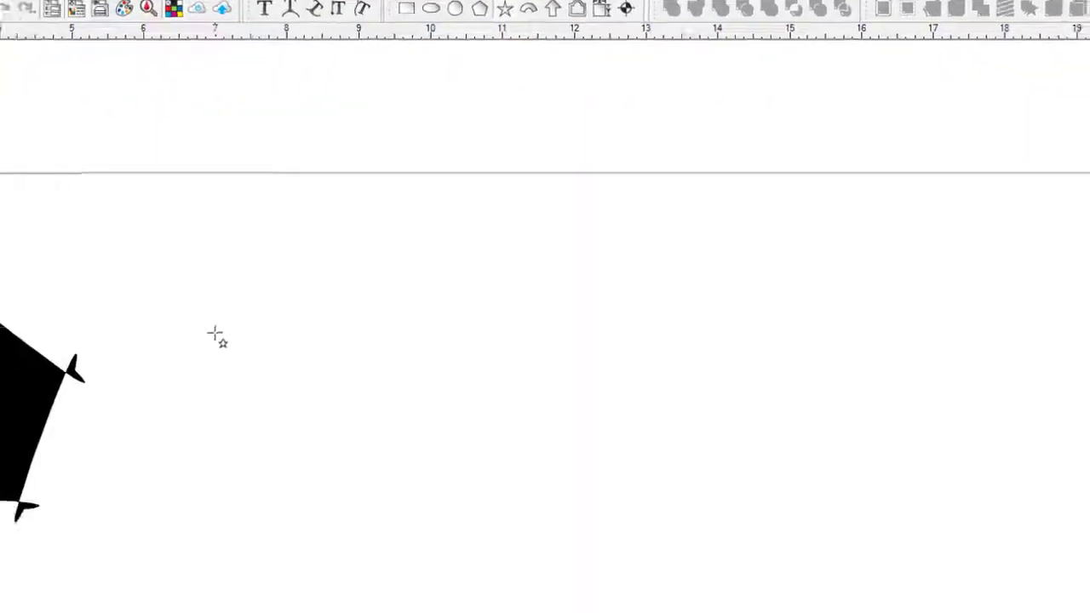
pyautogui.moveTo(224, 559); pyautogui.dragTo(160, 502)
pyautogui.moveTo(300, 291)
pyautogui.mouseDown()
pyautogui.moveTo(212, 287)
pyautogui.moveTo(231, 282)
pyautogui.moveTo(223, 288)
pyautogui.mouseUp()
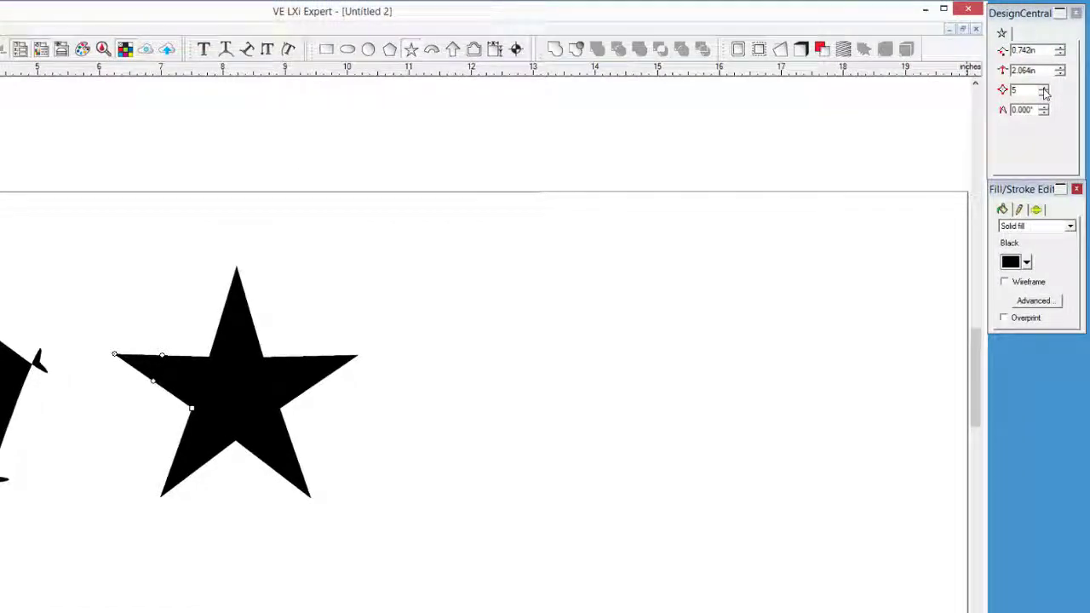
pyautogui.click(1044, 88)
pyautogui.click(1045, 88)
pyautogui.click(1044, 88)
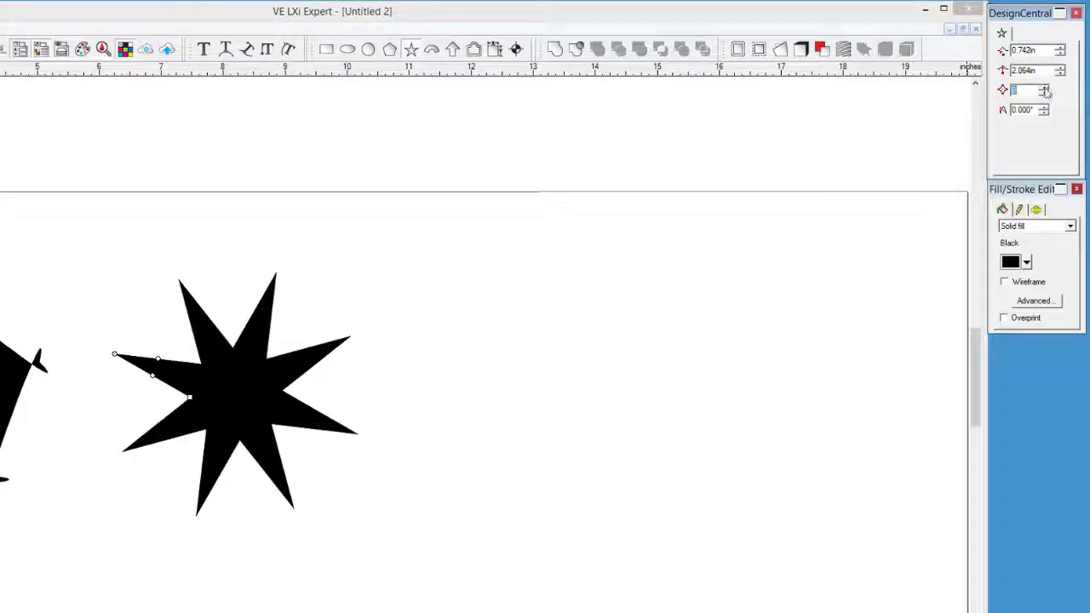
pyautogui.click(1045, 93)
pyautogui.click(1044, 94)
pyautogui.click(1045, 94)
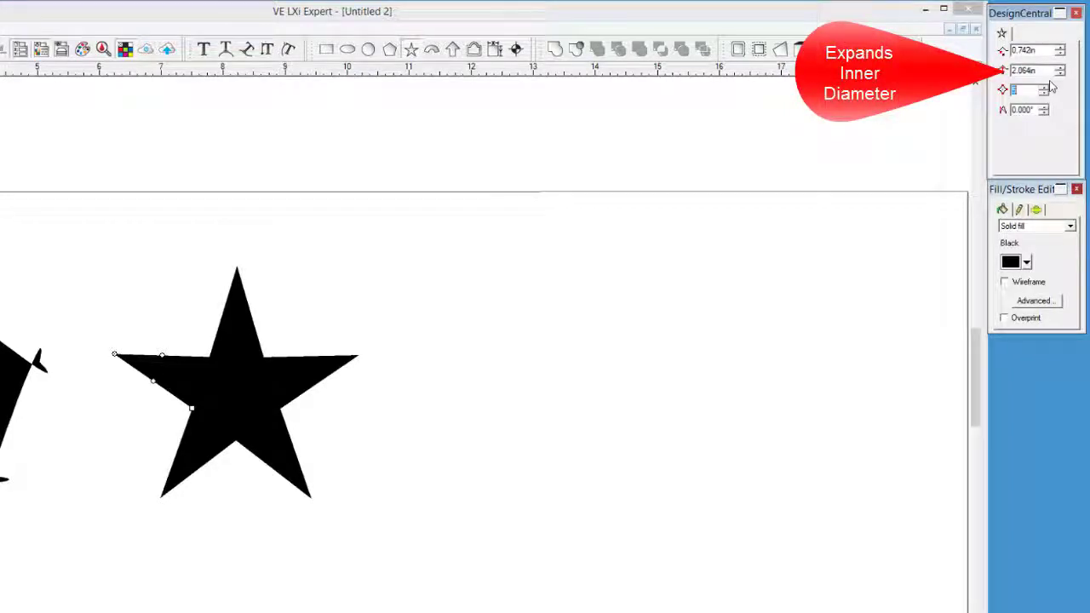
# Set the star's inner diameter to 0.742in and return the outer diameter to 2.064in
pyautogui.click(1060, 49)
pyautogui.click(1060, 49)
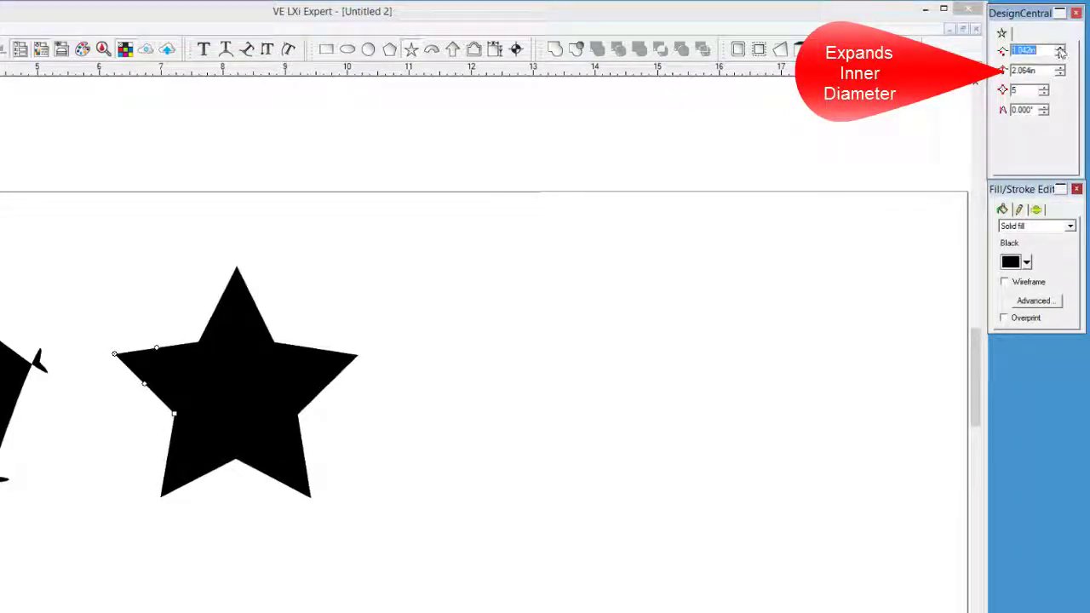
pyautogui.click(1060, 54)
pyautogui.click(1060, 55)
pyautogui.click(1060, 55)
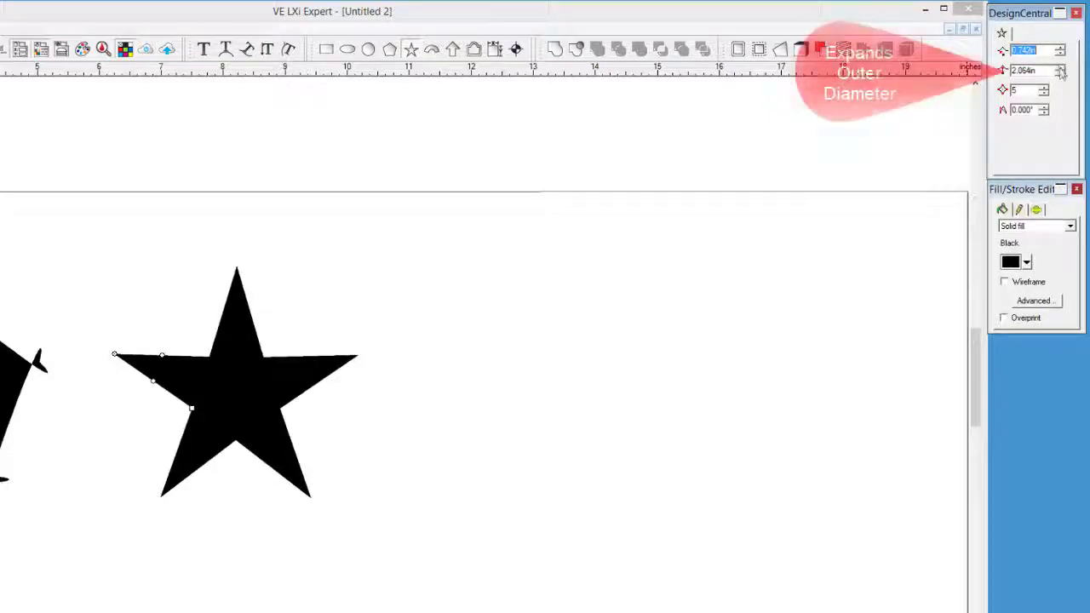
pyautogui.click(1060, 69)
pyautogui.click(1060, 69)
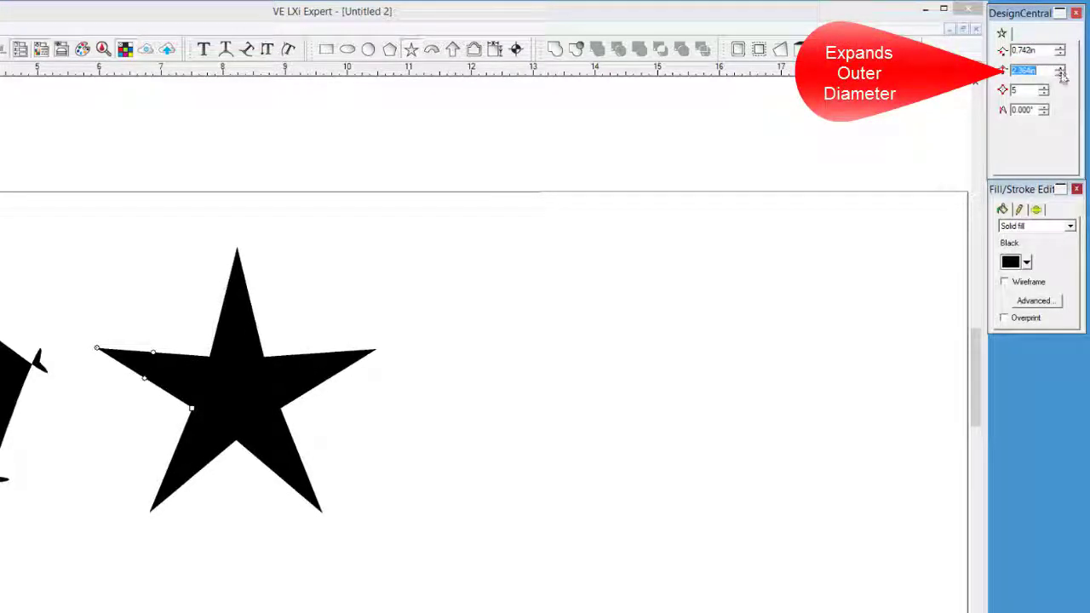
pyautogui.click(1061, 75)
pyautogui.click(1061, 75)
pyautogui.click(1060, 75)
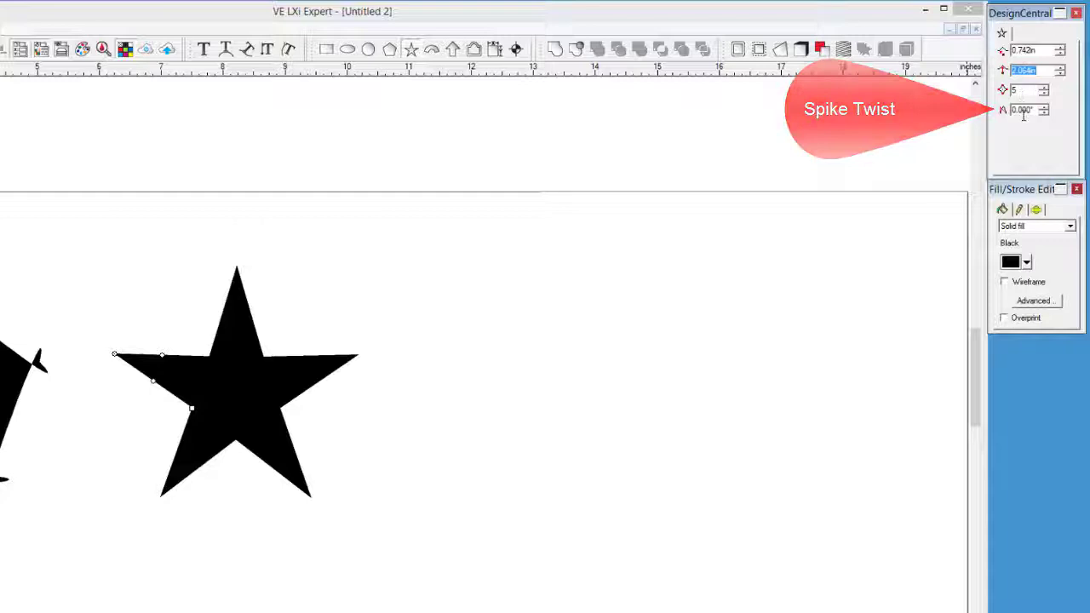
# Raise the Spike Twist to 0.441° so the star curls into a five-petal flower
pyautogui.moveTo(1047, 117); pyautogui.dragTo(1047, 119)
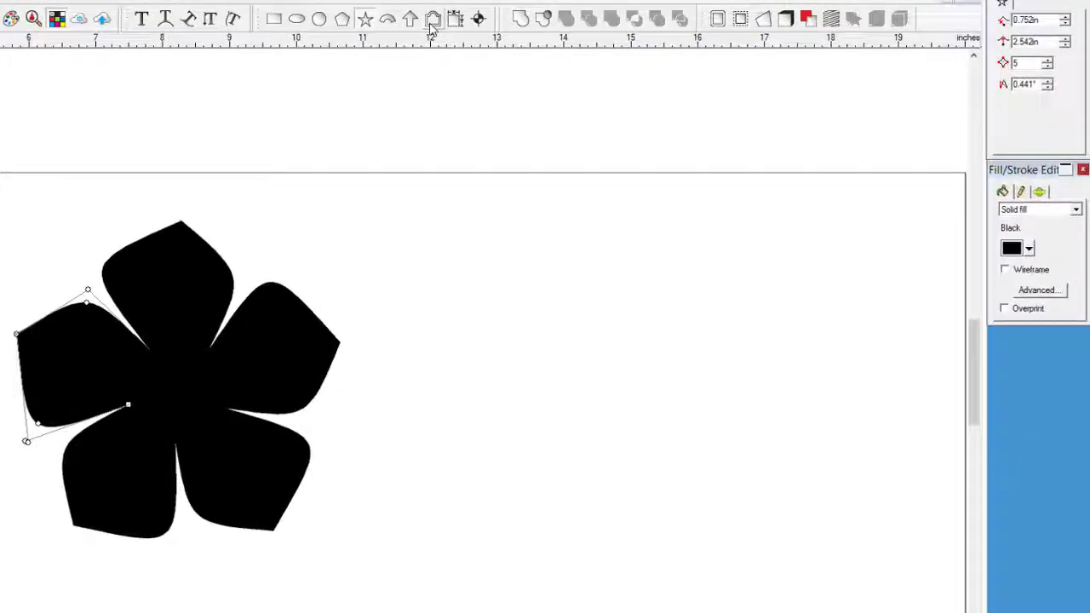
# Draw a crested 4.775 × 4.721 inch frame with a 0.200-inch border right of the flower
pyautogui.click(432, 26)
pyautogui.click(433, 20)
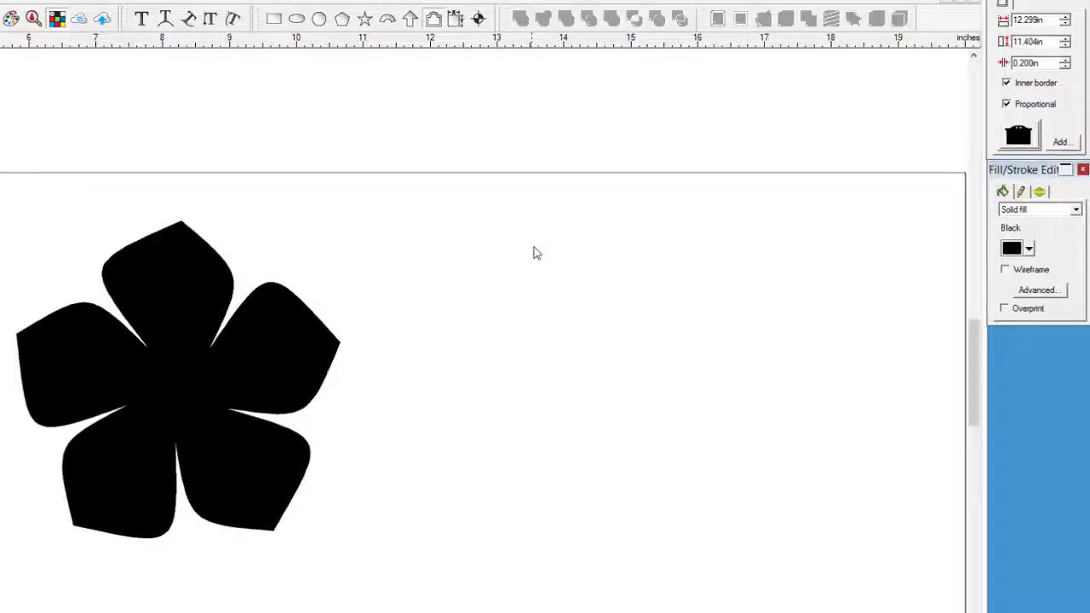
pyautogui.moveTo(535, 250); pyautogui.dragTo(851, 560)
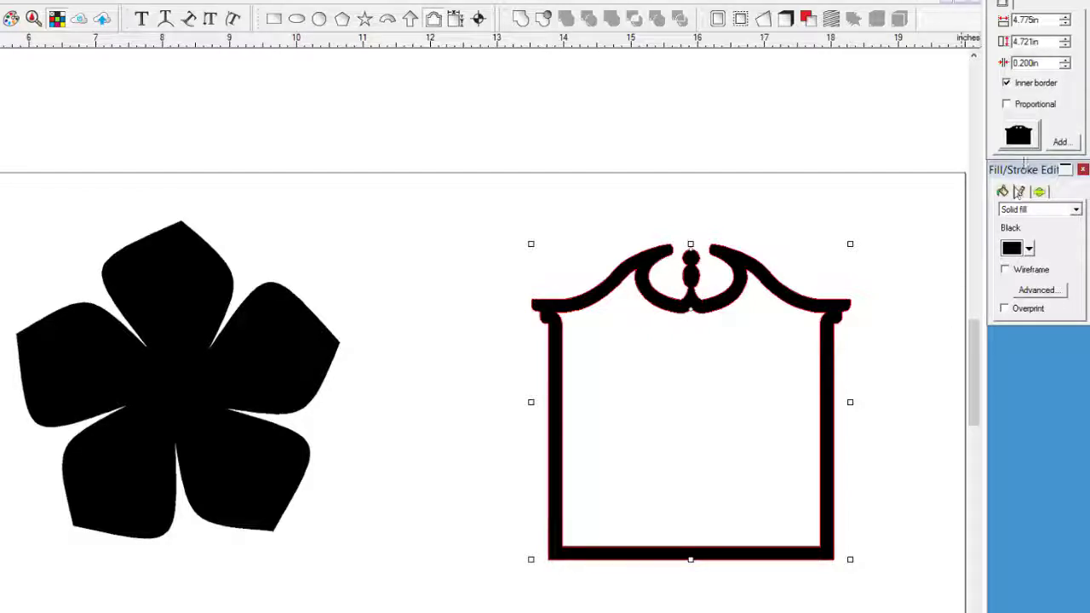
# Lock proportions and resize the frame to 4.875in wide by 4.819in tall
pyautogui.click(1006, 104)
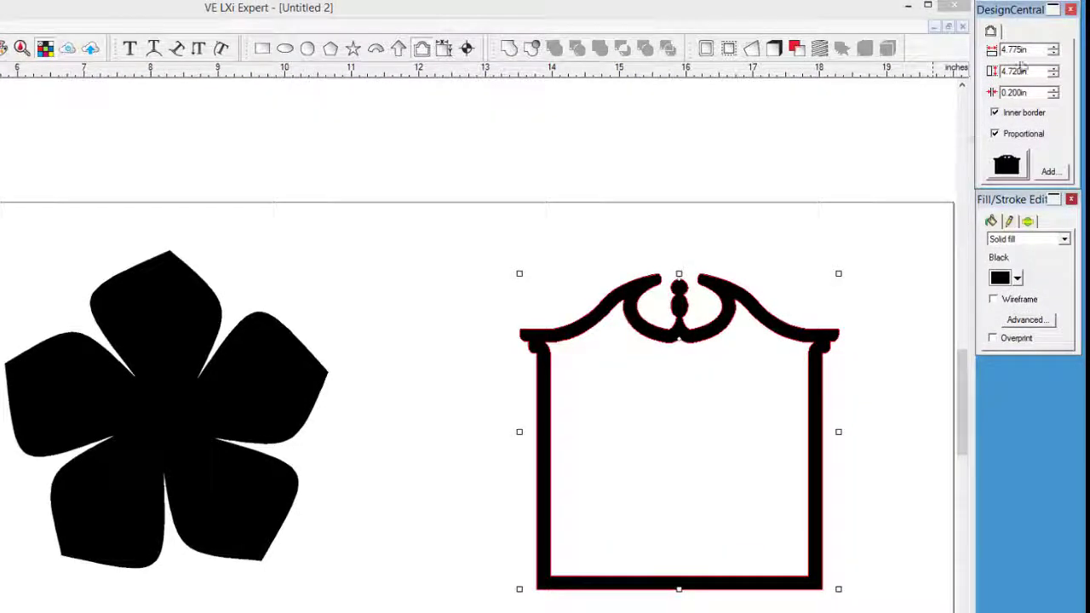
pyautogui.click(1053, 46)
pyautogui.click(1054, 48)
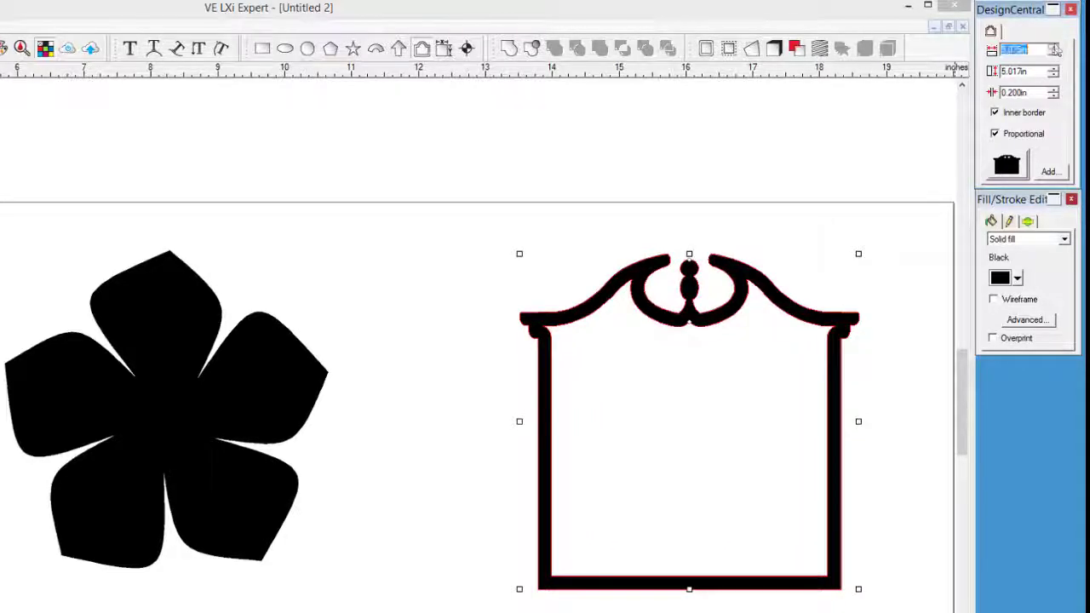
pyautogui.click(1054, 48)
pyautogui.click(1053, 53)
pyautogui.click(1053, 53)
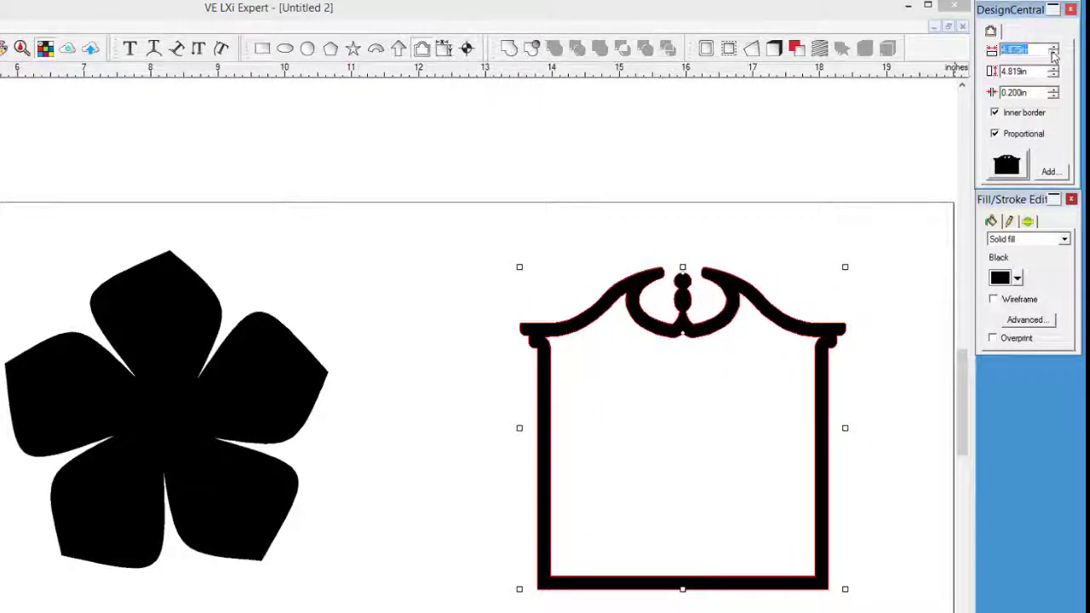
# Try thicker borders and a solid fill, leaving a hollow 0.200in inner border
pyautogui.click(1053, 92)
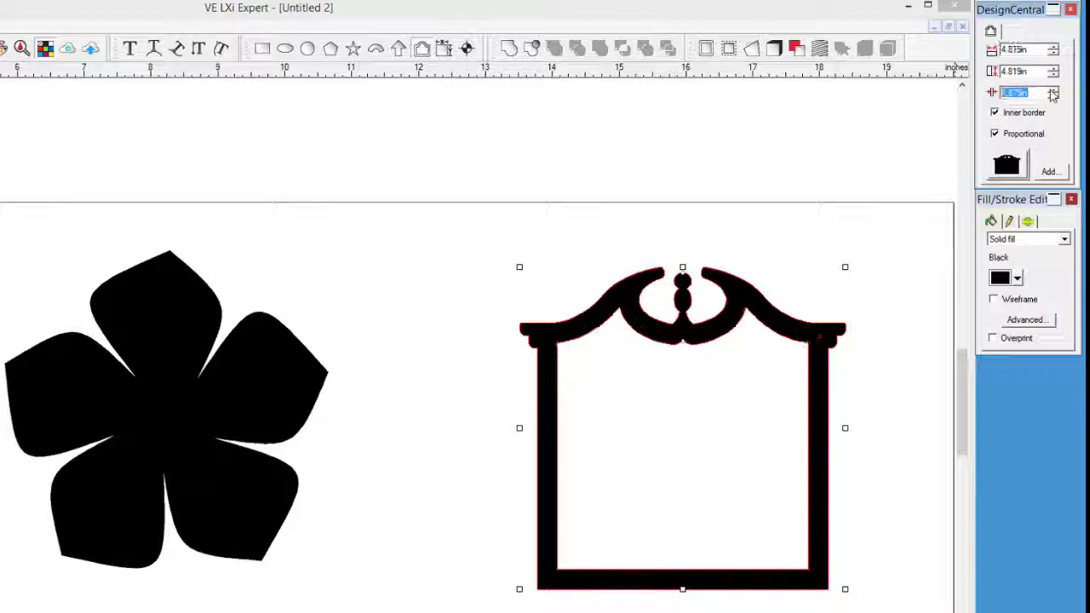
pyautogui.click(1053, 92)
pyautogui.click(1054, 100)
pyautogui.click(1054, 100)
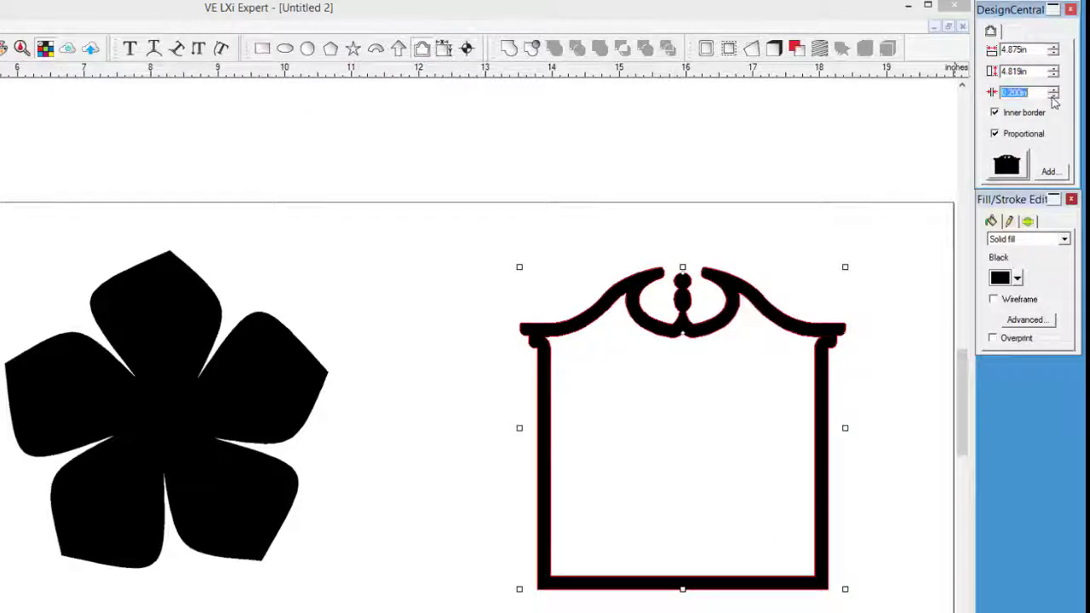
pyautogui.click(994, 113)
pyautogui.click(995, 113)
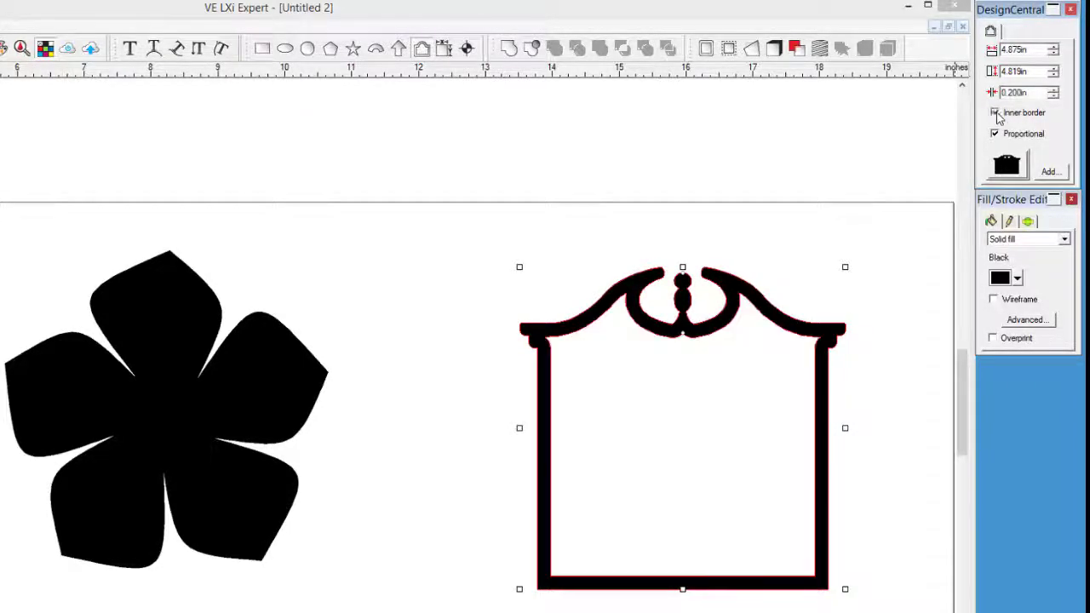
# Try the bracket and pediment frame shapes, finishing with the shield outline frame
pyautogui.click(1007, 163)
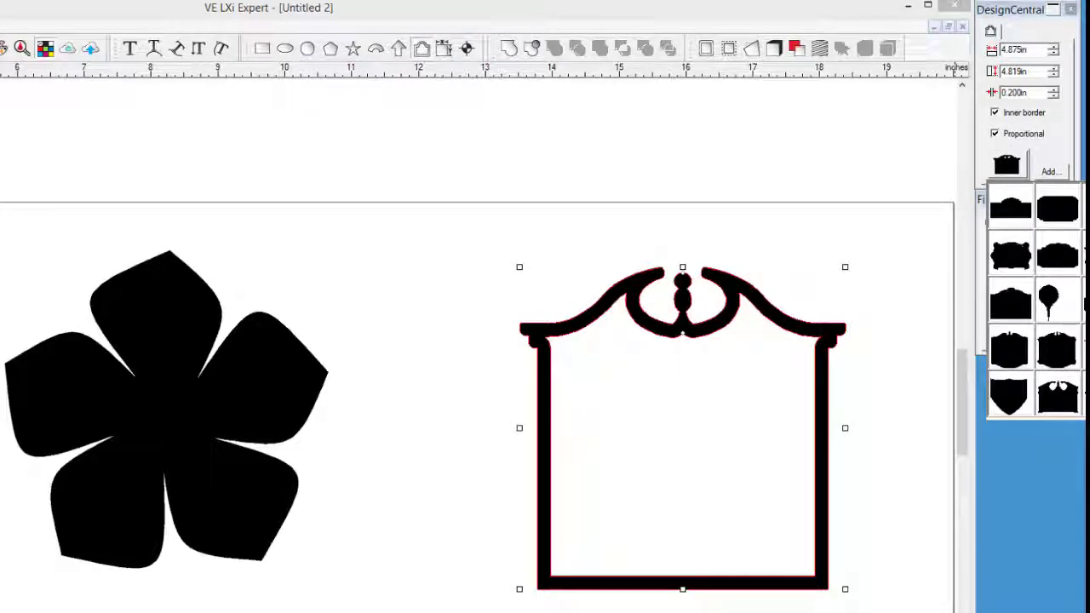
pyautogui.click(1010, 254)
pyautogui.click(1007, 163)
pyautogui.click(1056, 393)
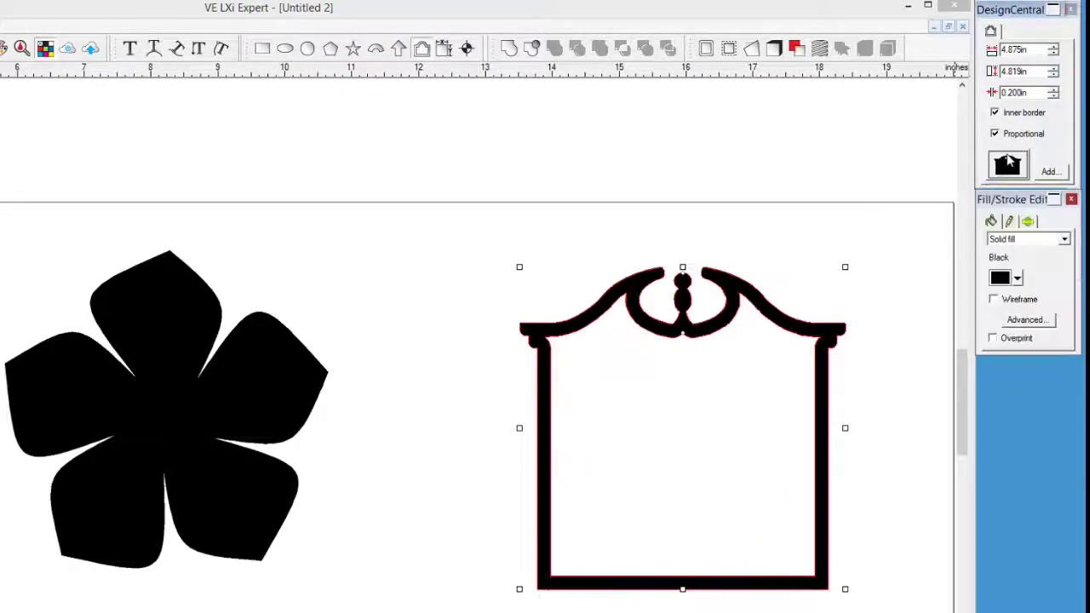
pyautogui.click(1007, 163)
pyautogui.click(1007, 390)
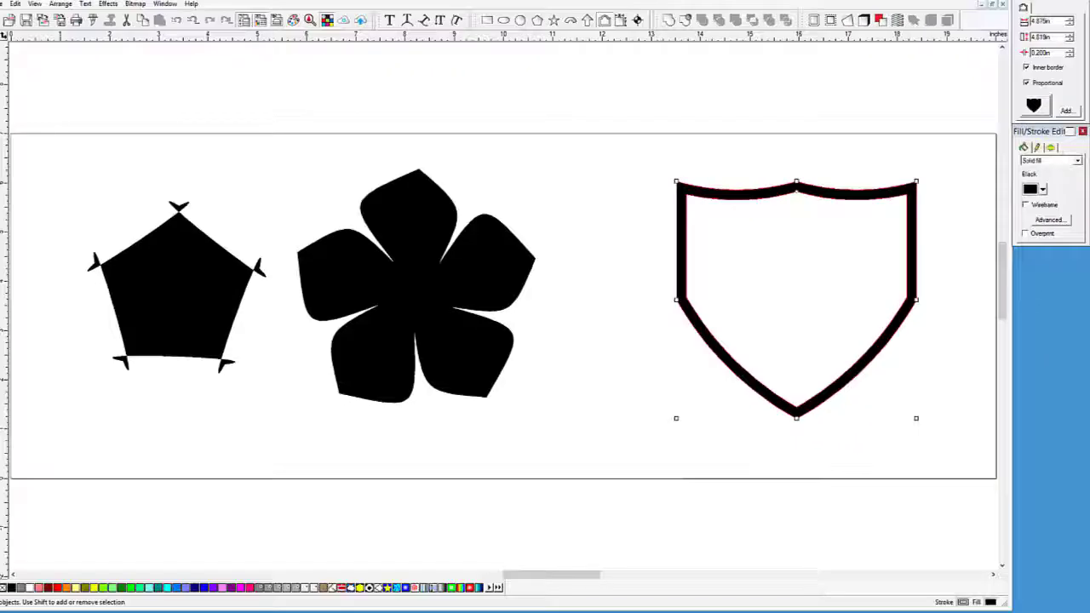
# Delete the pentagon, flower and shield, then add a horizontal guide and a vertical guide at 10 inches
pyautogui.moveTo(96, 177); pyautogui.dragTo(733, 358)
pyautogui.press('Delete')
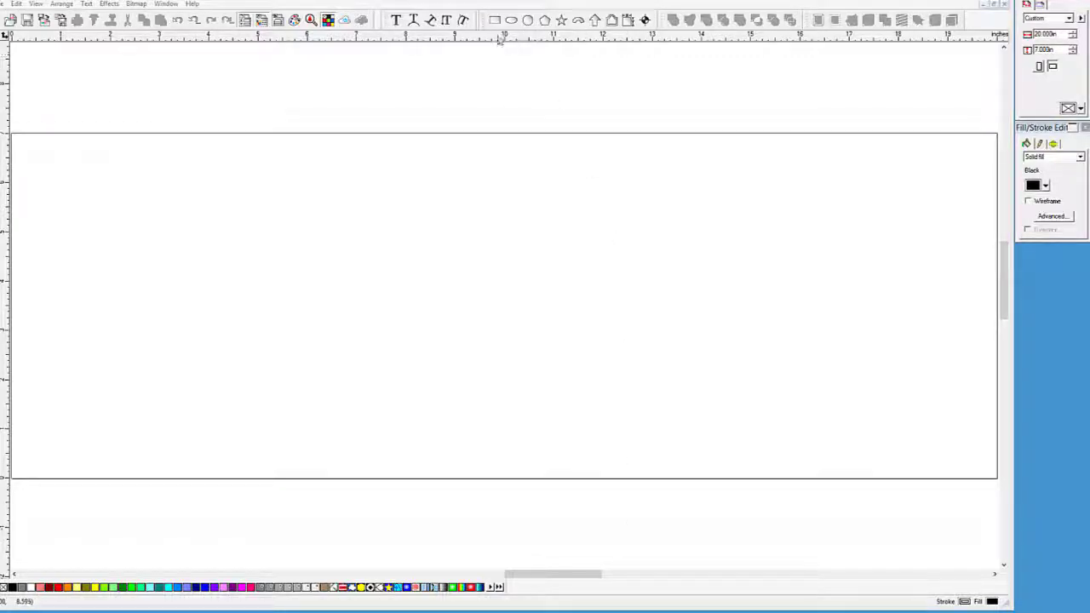
pyautogui.moveTo(490, 36); pyautogui.dragTo(420, 253)
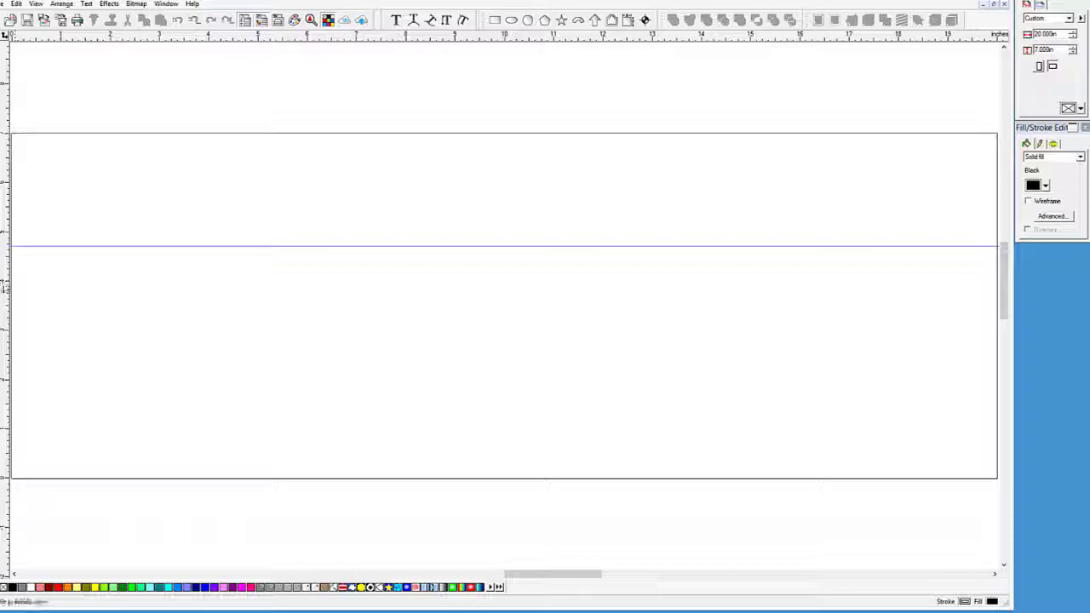
pyautogui.moveTo(5, 295); pyautogui.dragTo(505, 354)
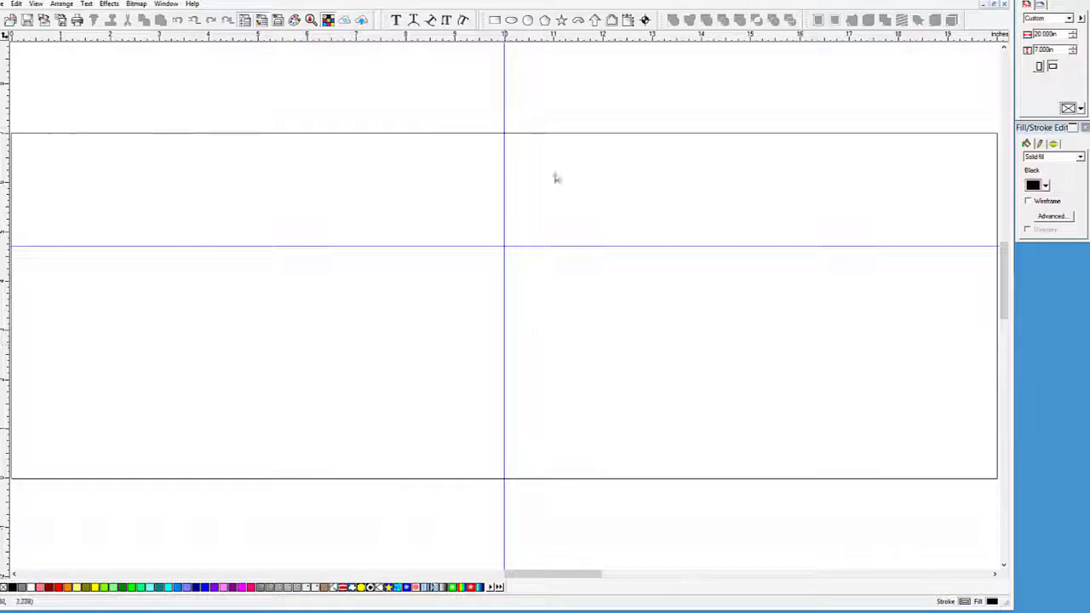
# Draw a four-sided polygon centred on the guide crossing and rotate it 45° into a diamond
pyautogui.click(546, 20)
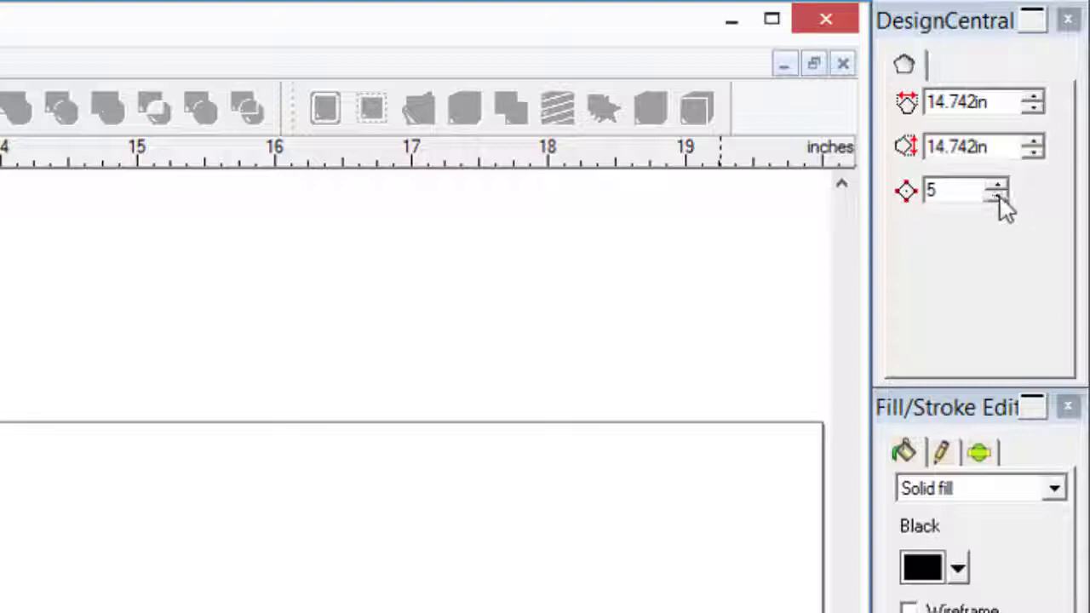
pyautogui.click(992, 196)
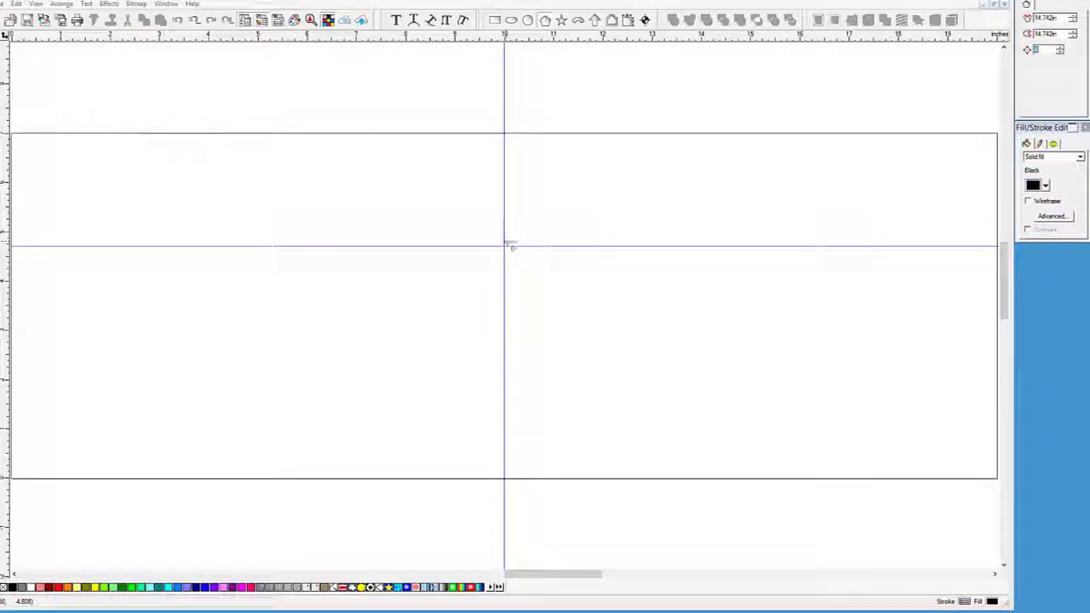
pyautogui.moveTo(505, 244); pyautogui.dragTo(504, 195)
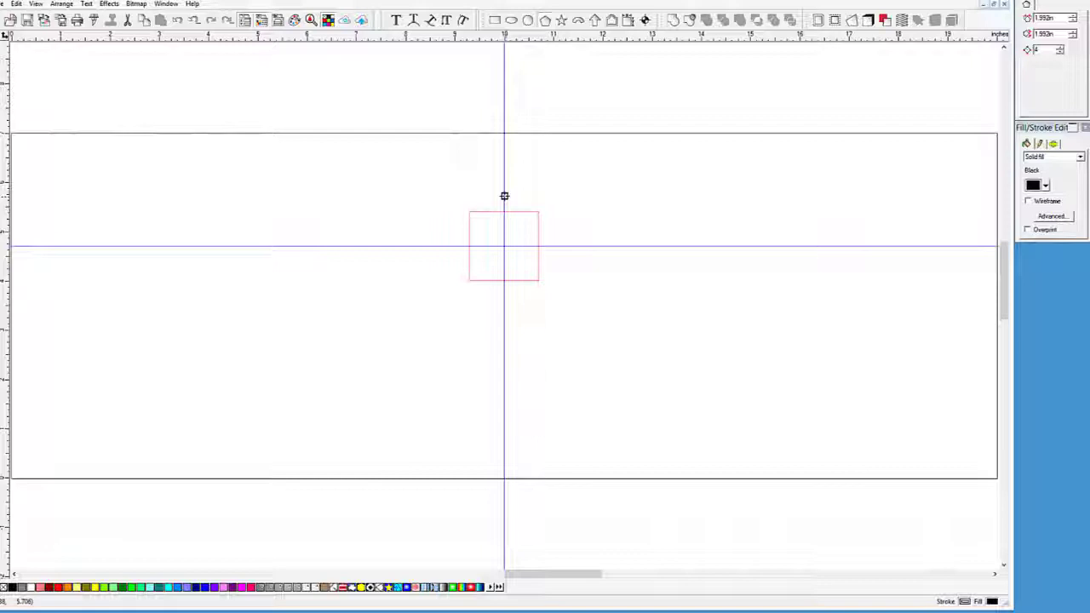
pyautogui.moveTo(504, 196); pyautogui.dragTo(427, 175)
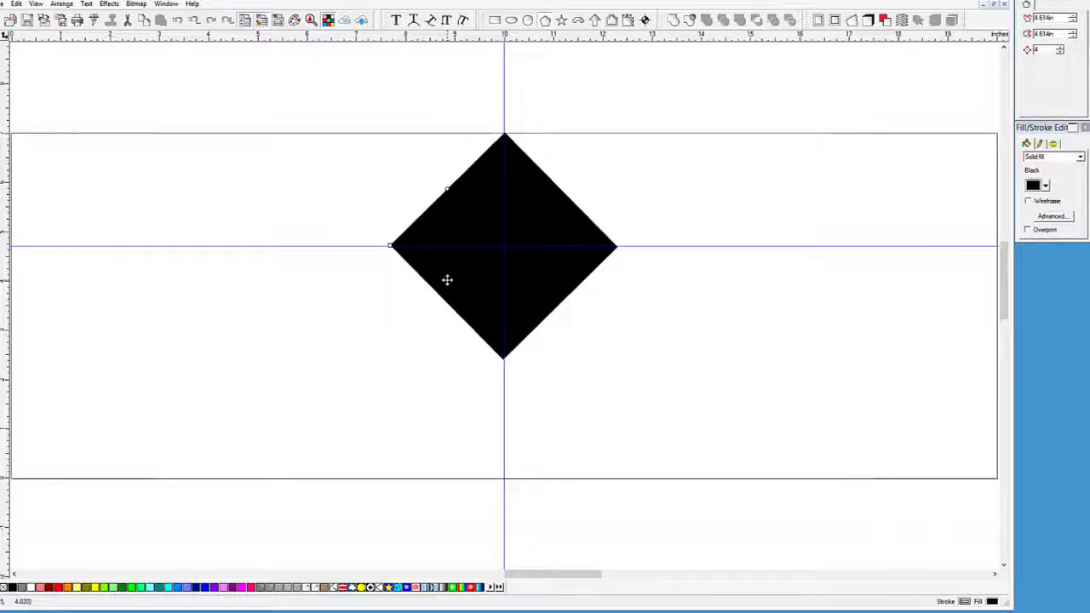
# Pick Medium Green from the fill colour list to fill the diamond
pyautogui.click(1044, 185)
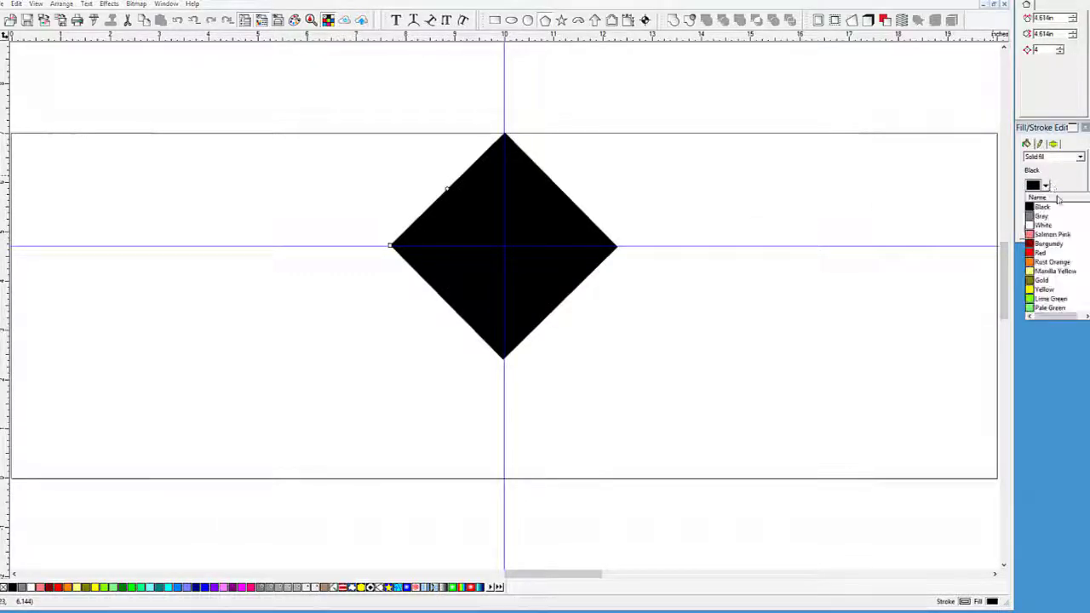
pyautogui.scroll(-3, 1051, 256)
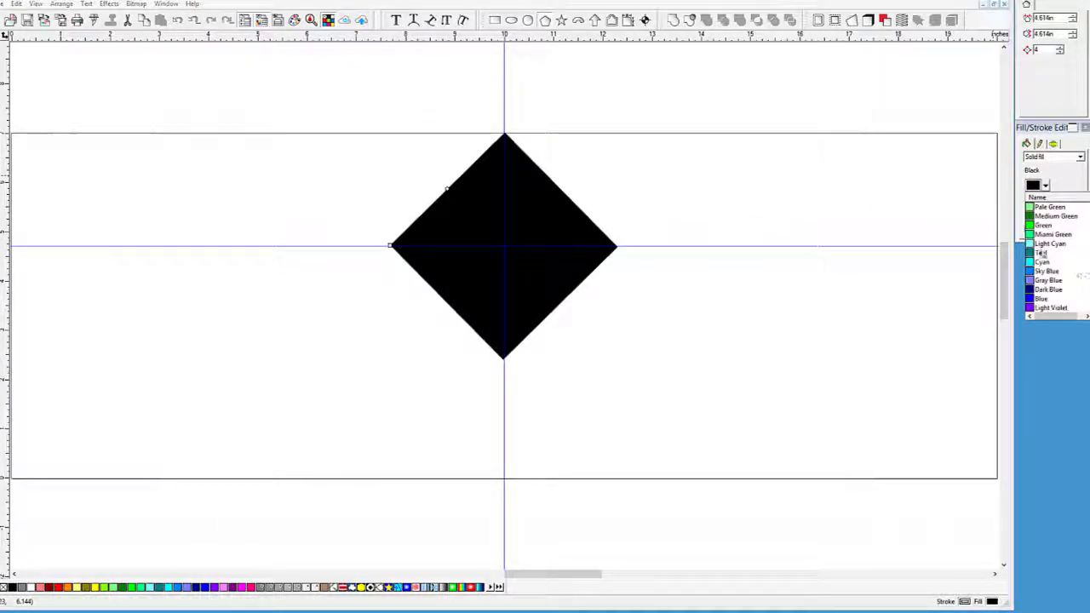
pyautogui.click(1044, 216)
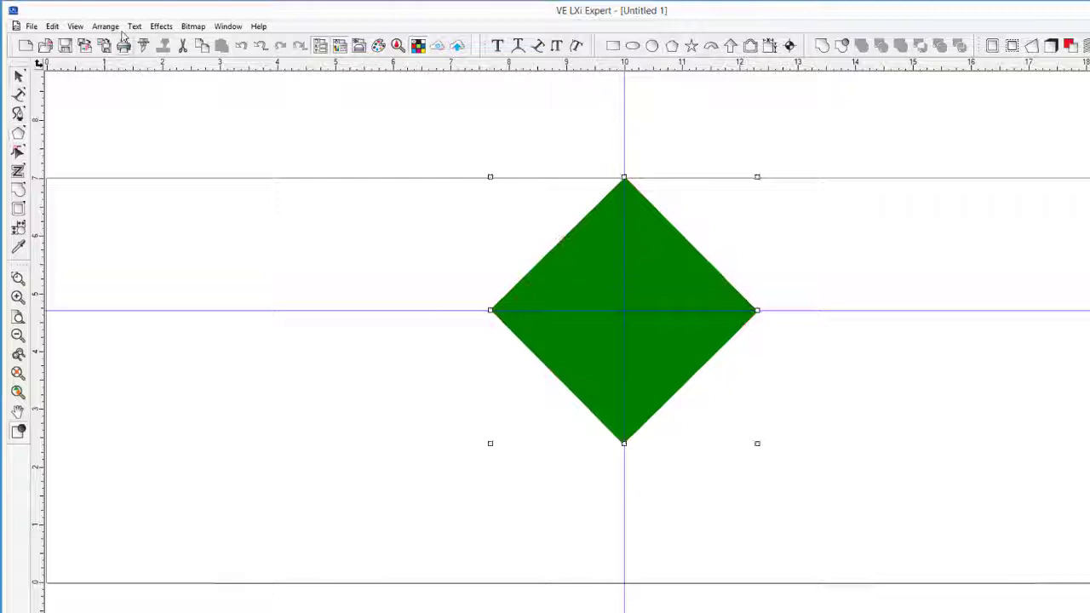
# Convert the diamond to outlines and switch to the Node Edit tool to reshape it
pyautogui.click(106, 26)
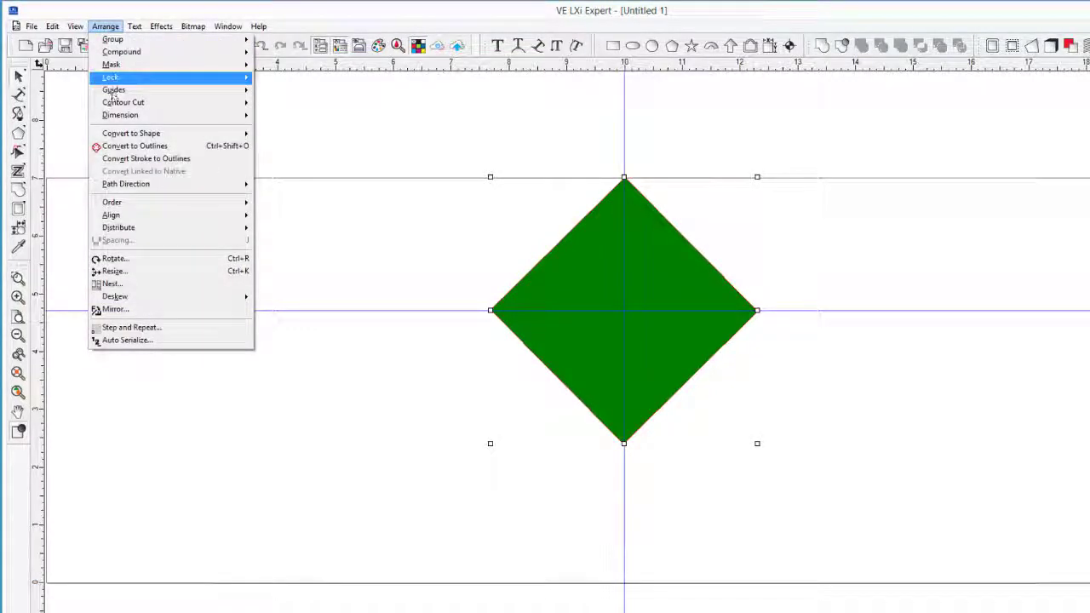
pyautogui.click(126, 147)
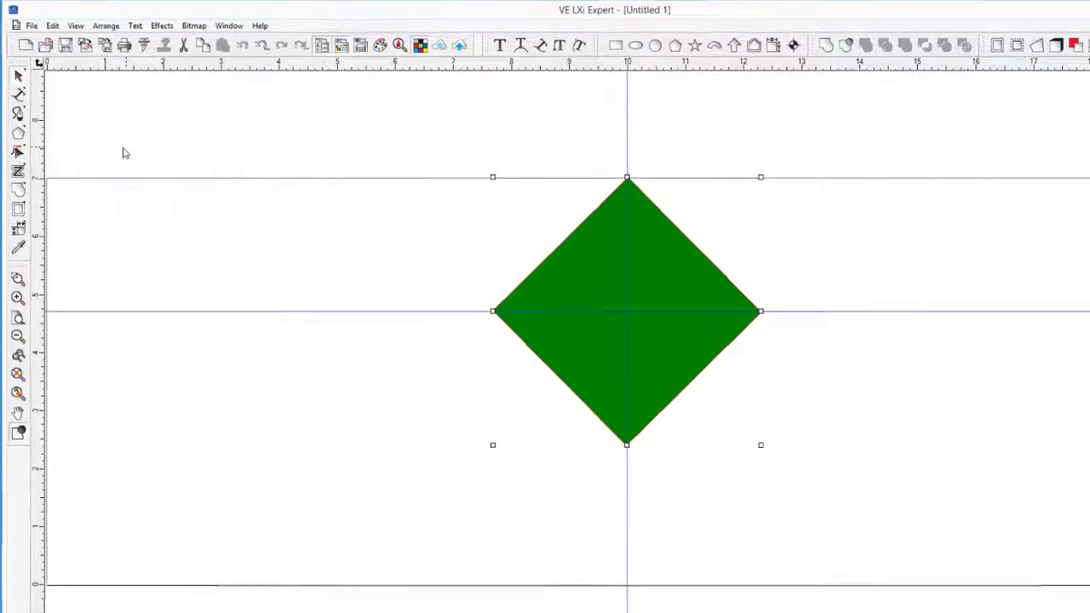
pyautogui.click(18, 152)
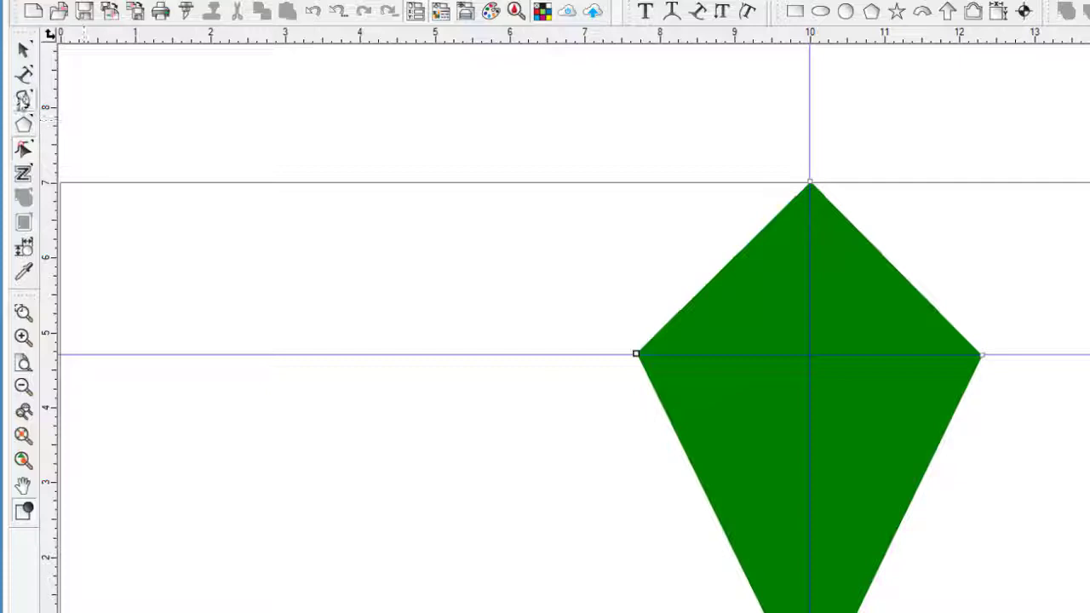
# Draw a pen path from the horizontal guide up above the kite's tip and down below its bottom
pyautogui.click(23, 99)
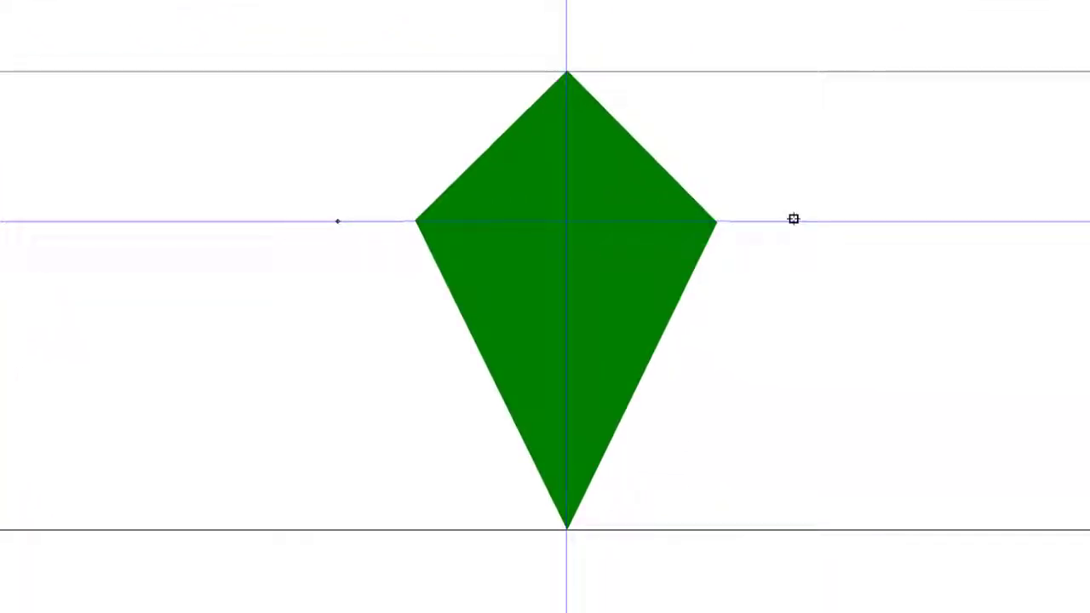
pyautogui.click(805, 221)
pyautogui.click(566, 17)
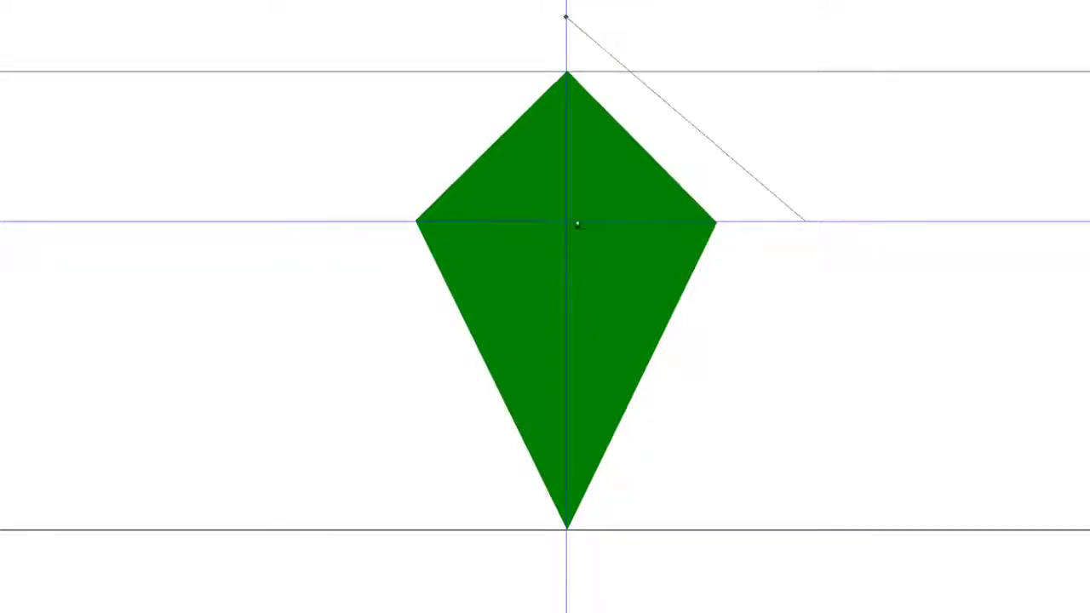
pyautogui.click(566, 573)
pyautogui.press('Return')
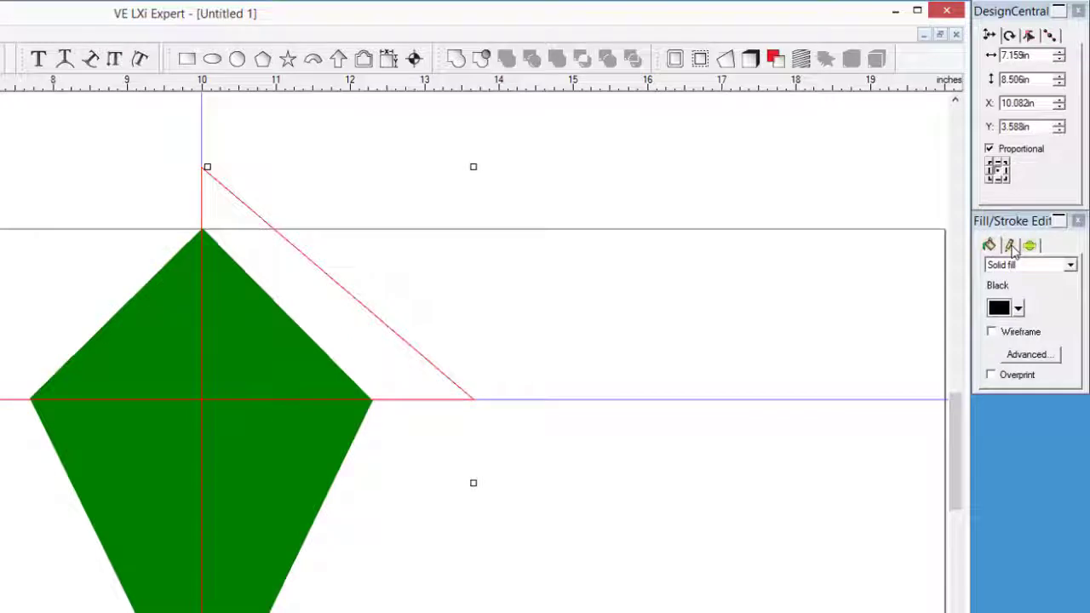
# Give the path a solid line style with a 0.110in stroke width
pyautogui.click(1011, 246)
pyautogui.click(1024, 264)
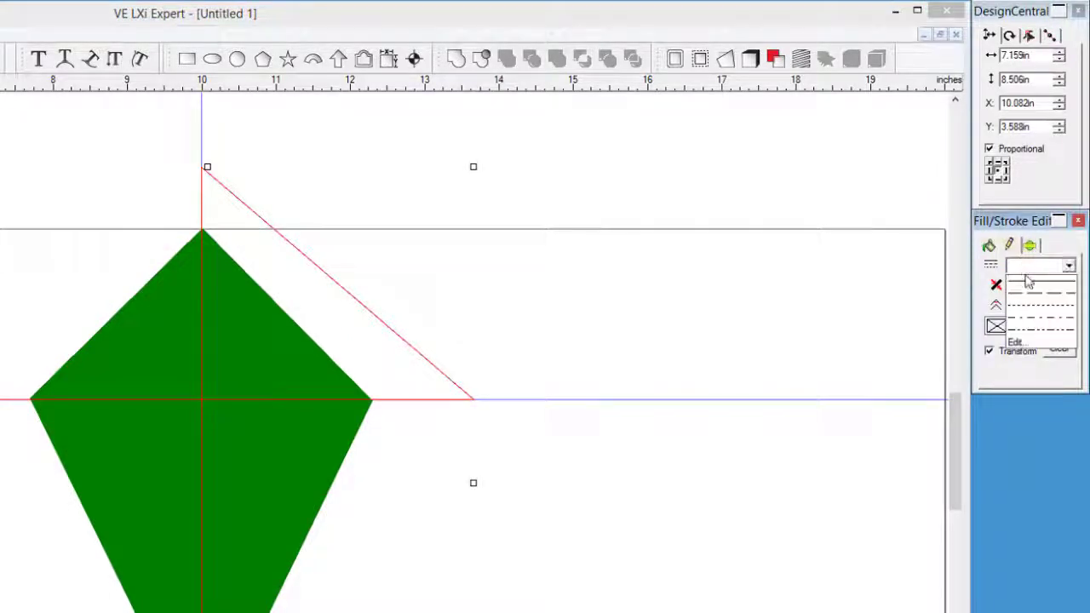
pyautogui.click(1026, 289)
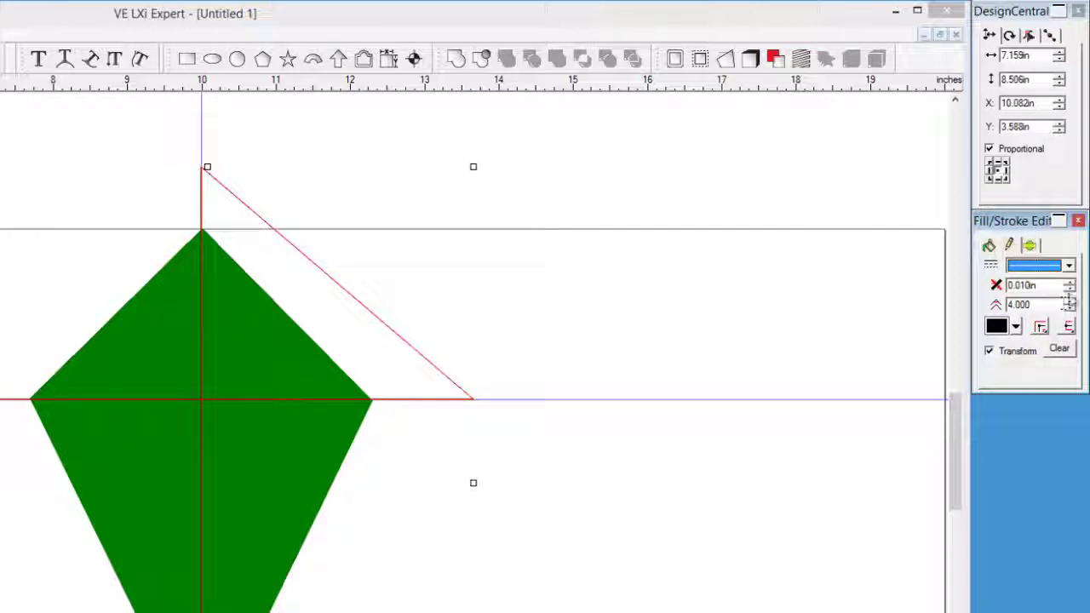
pyautogui.click(1070, 286)
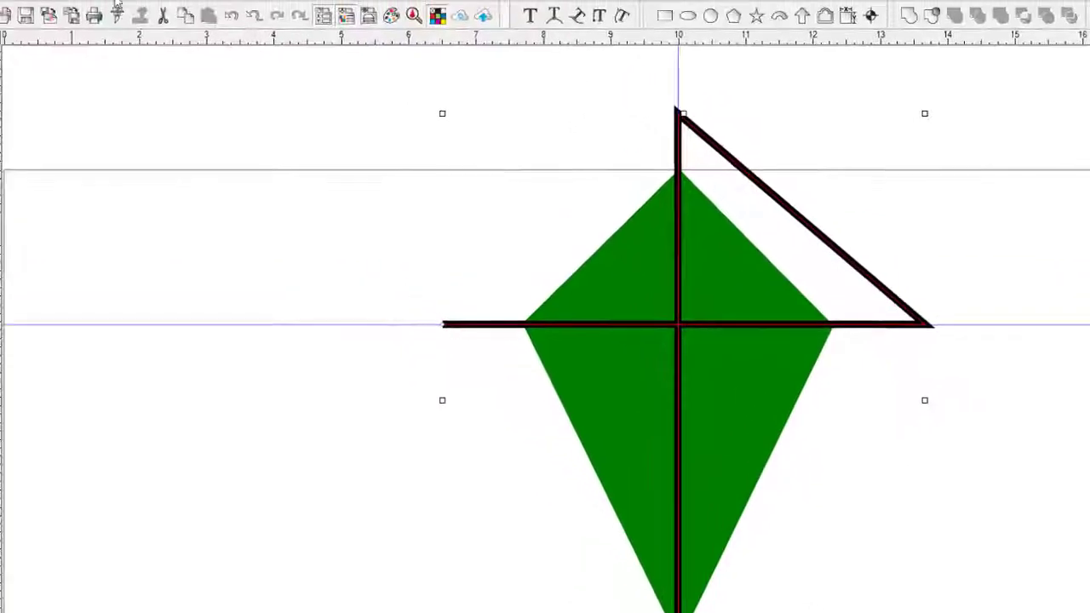
# Convert the path's thick stroke into outline shapes with Arrange > Convert Stroke to Outlines
pyautogui.click(120, 32)
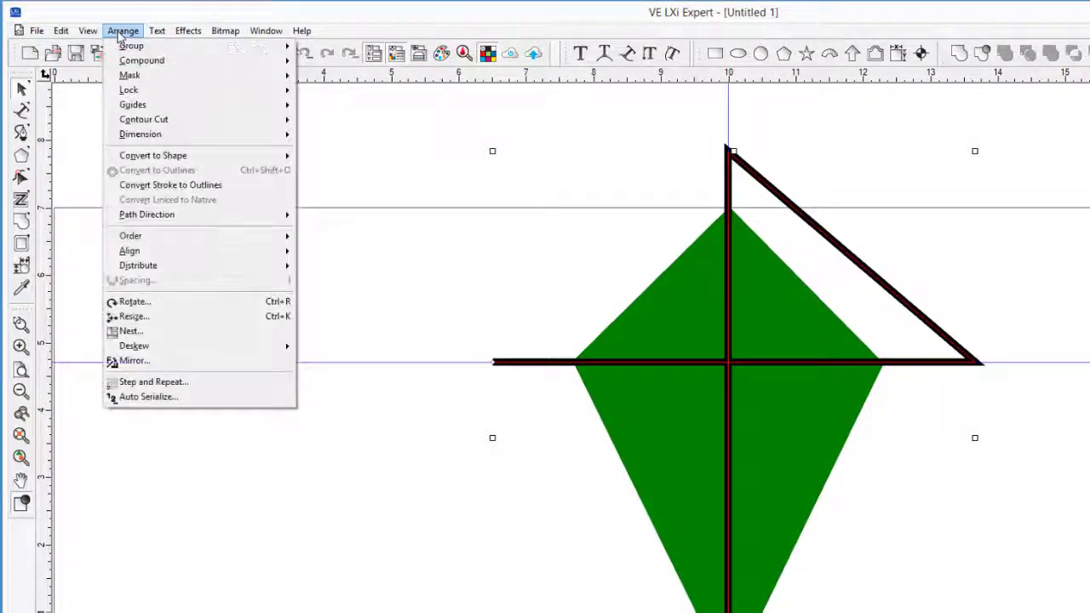
pyautogui.click(161, 186)
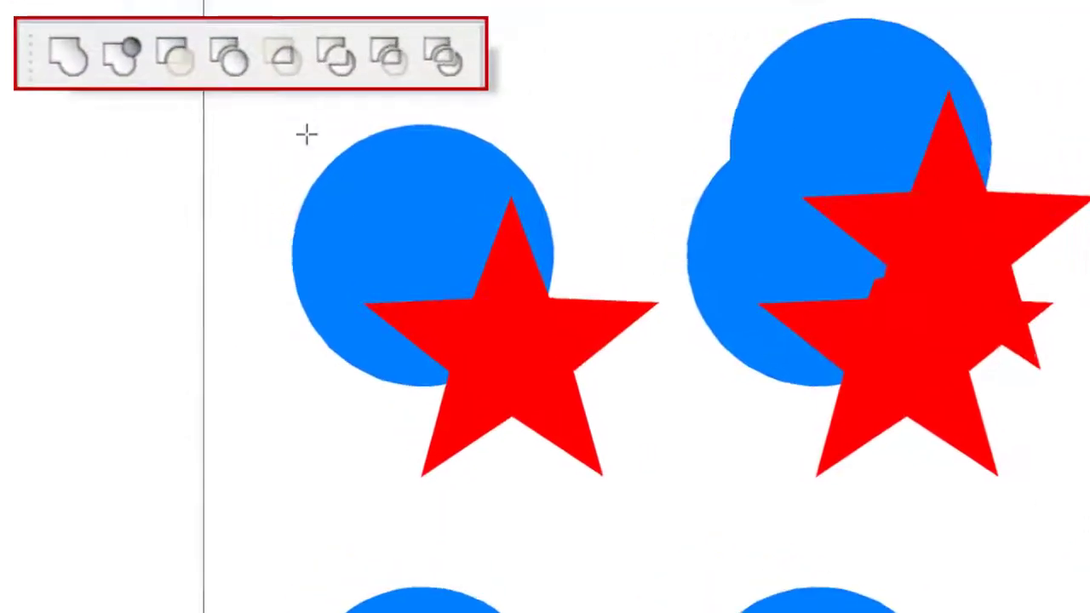
# Weld the first blue circle and red star, then Trim the second group's circles with its star
pyautogui.moveTo(298, 111); pyautogui.dragTo(664, 481)
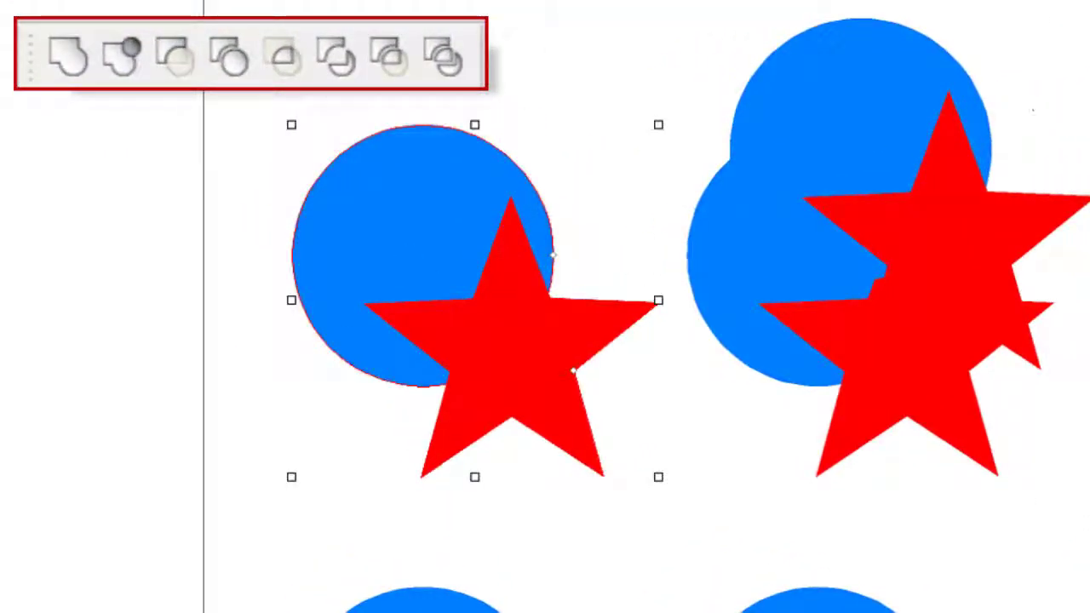
pyautogui.click(65, 59)
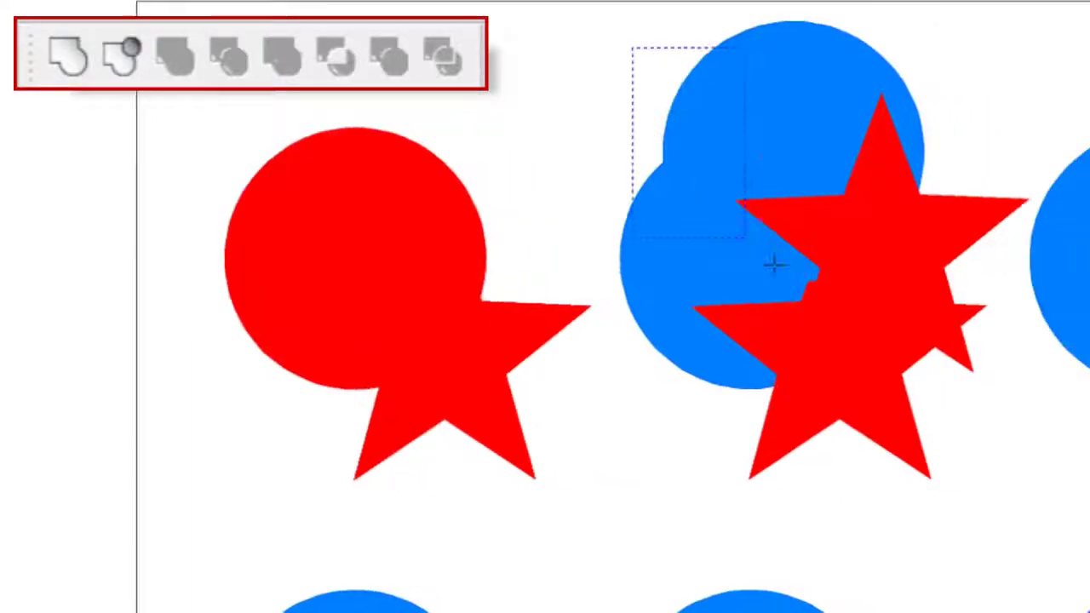
pyautogui.moveTo(773, 264); pyautogui.dragTo(940, 433)
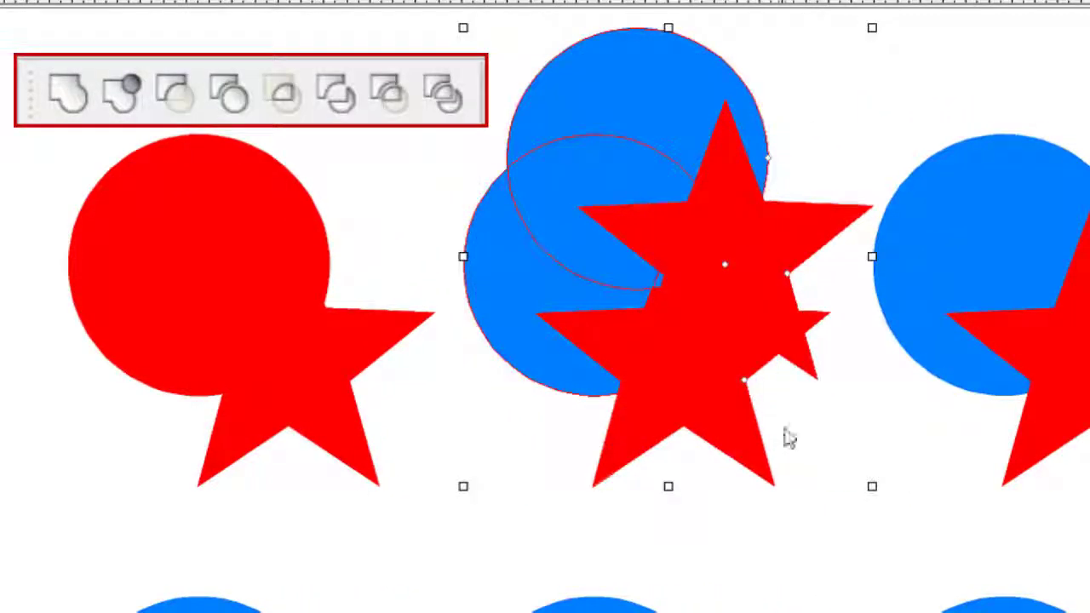
pyautogui.click(123, 96)
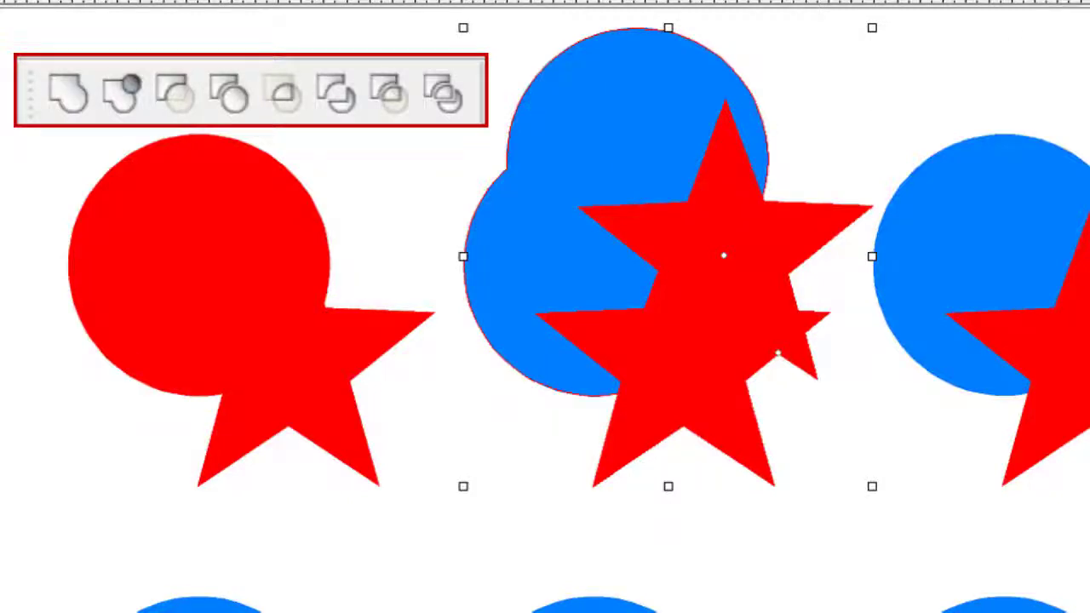
# In wireframe view, drag the star down to reveal the trimmed circles
pyautogui.hotkey('shift', 'F9')
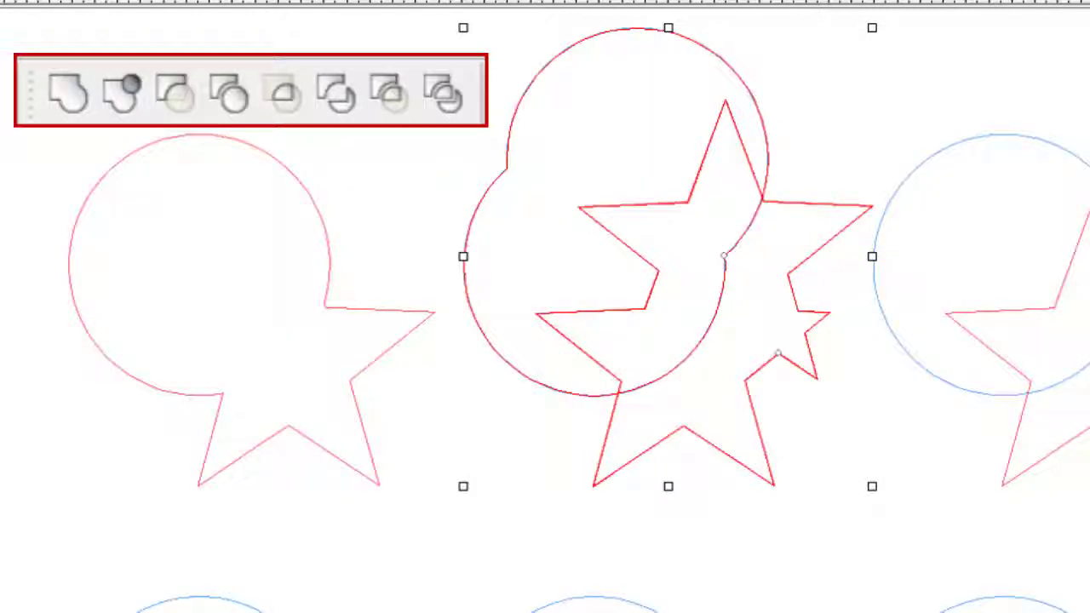
pyautogui.click(855, 106)
pyautogui.moveTo(790, 209); pyautogui.dragTo(800, 272)
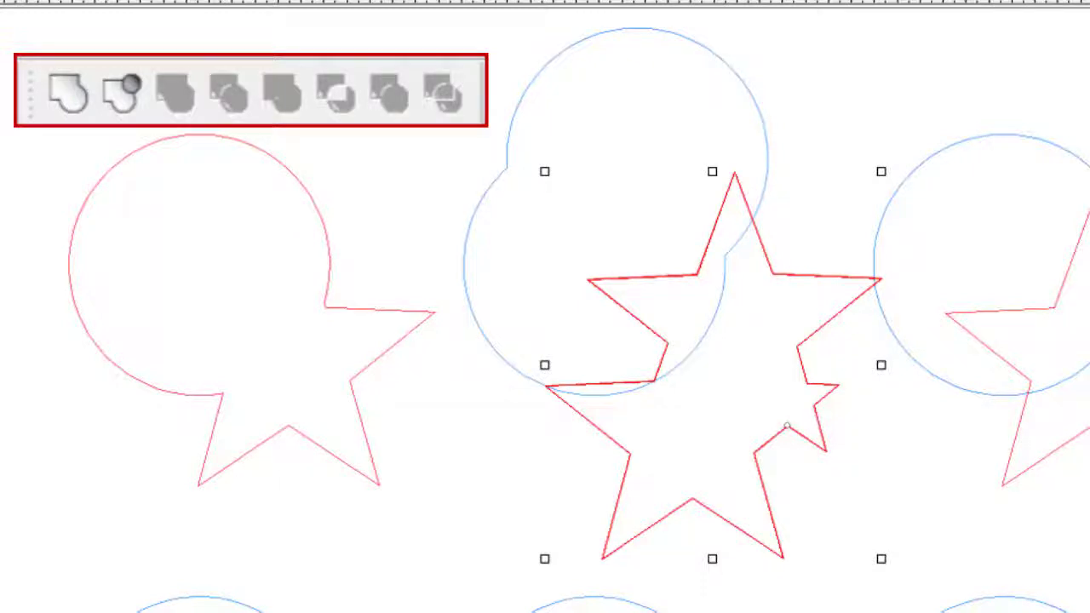
# Restore filled view and the star's position, then Simplify the next circle-and-star pair
pyautogui.hotkey('shift', 'F9')
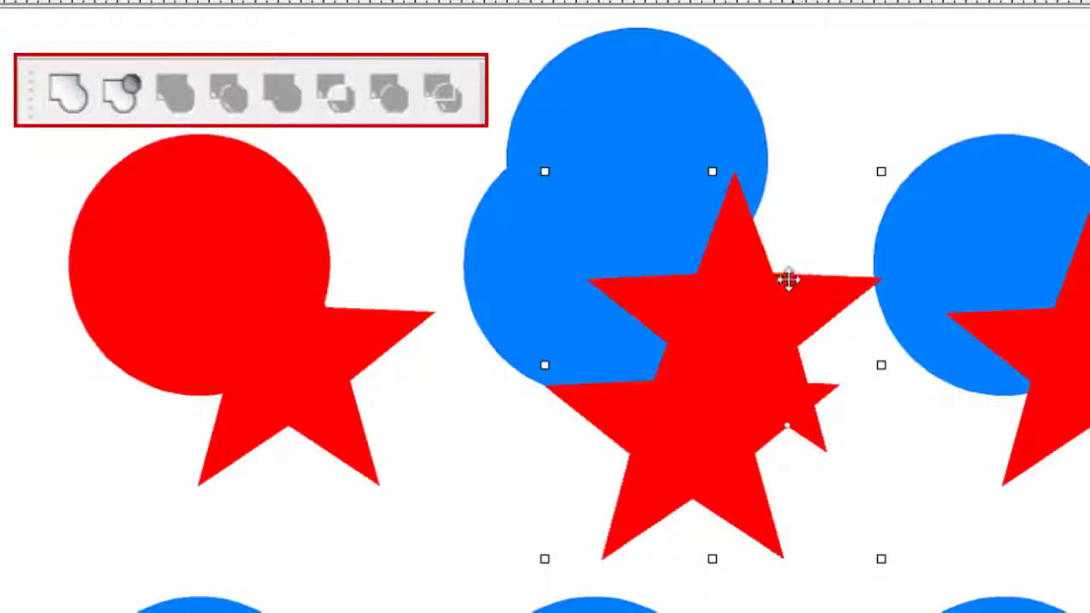
pyautogui.moveTo(788, 278); pyautogui.dragTo(787, 209)
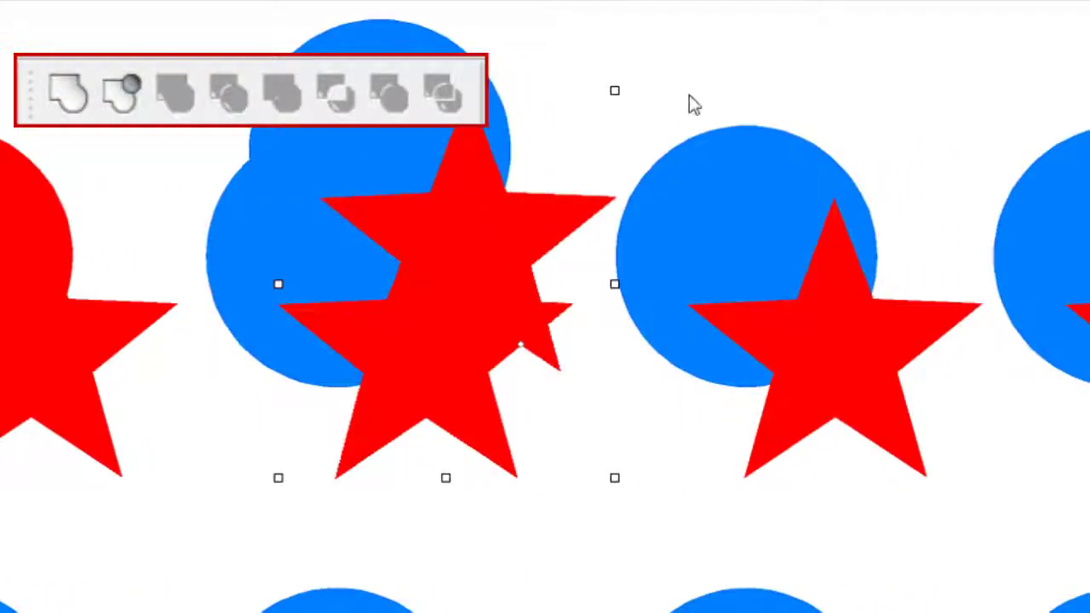
pyautogui.moveTo(723, 98); pyautogui.dragTo(902, 360)
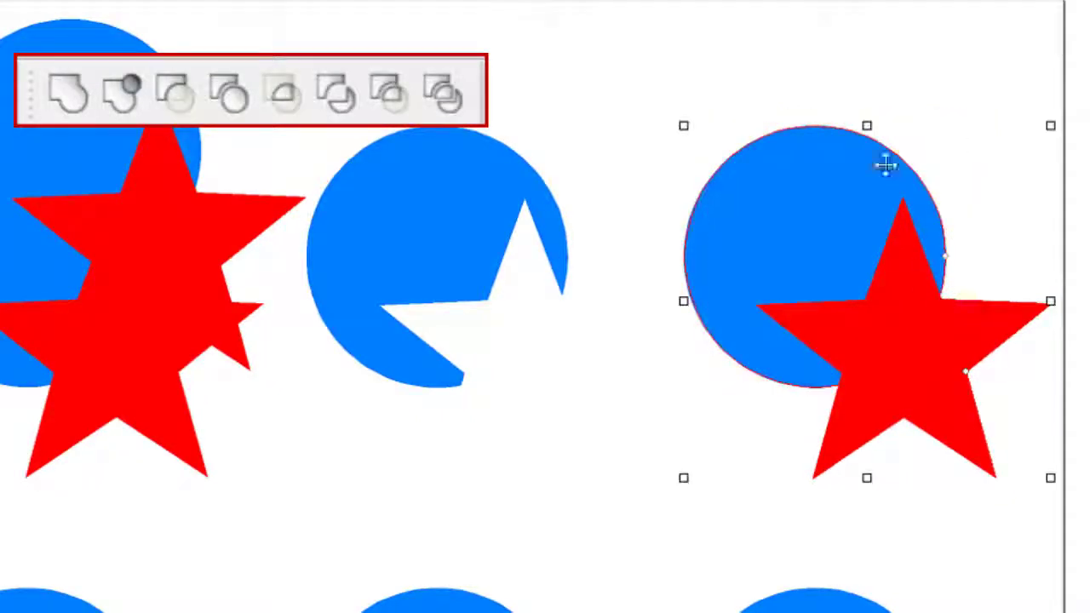
pyautogui.click(230, 97)
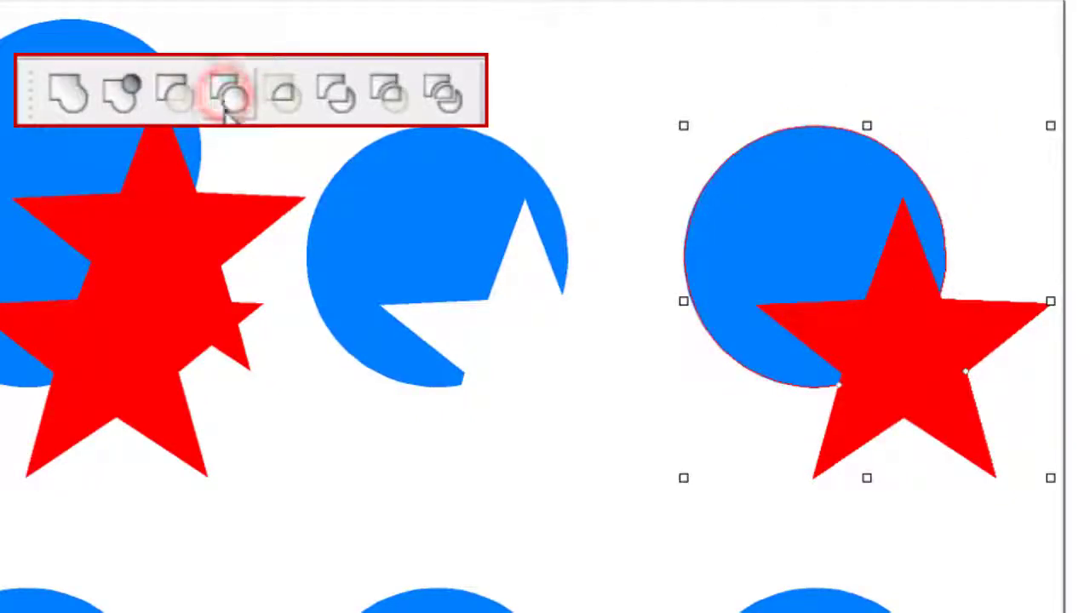
# Move the red star aside to reveal the star-shaped notch in the blue circle
pyautogui.click(937, 527)
pyautogui.click(909, 350)
pyautogui.moveTo(922, 376); pyautogui.dragTo(963, 362)
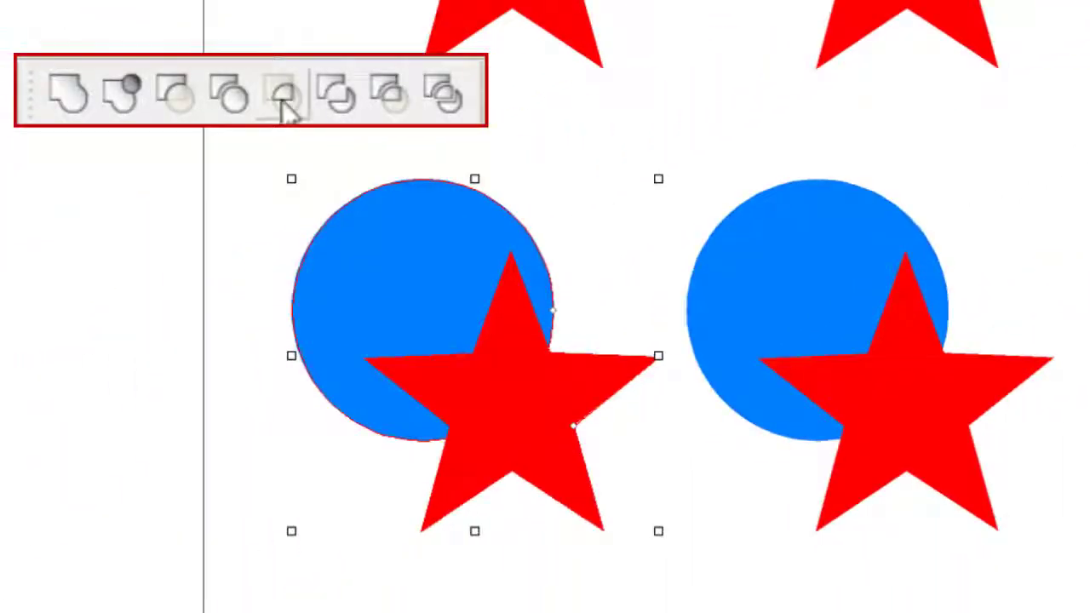
# Intersect the bottom-row circle and star to leave only their red overlapping wedge
pyautogui.click(284, 96)
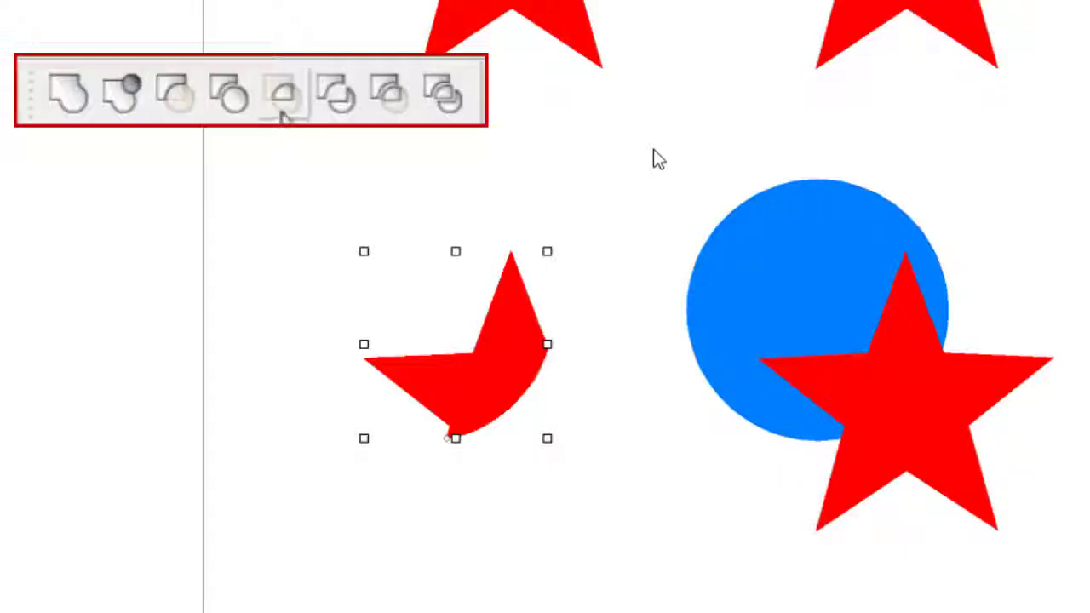
pyautogui.moveTo(664, 158); pyautogui.dragTo(942, 414)
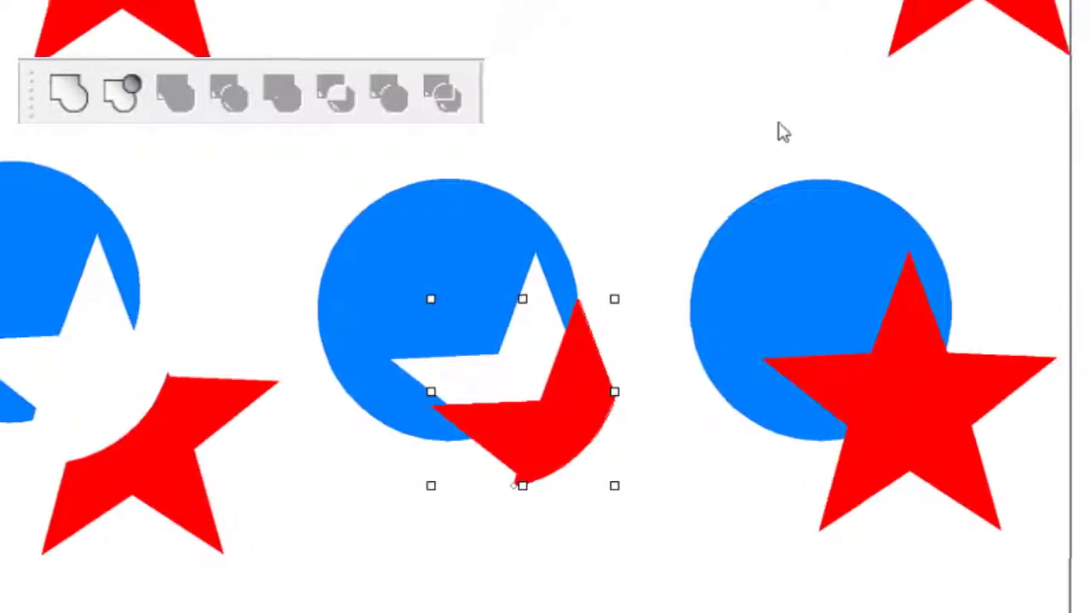
pyautogui.moveTo(613, 122); pyautogui.dragTo(728, 409)
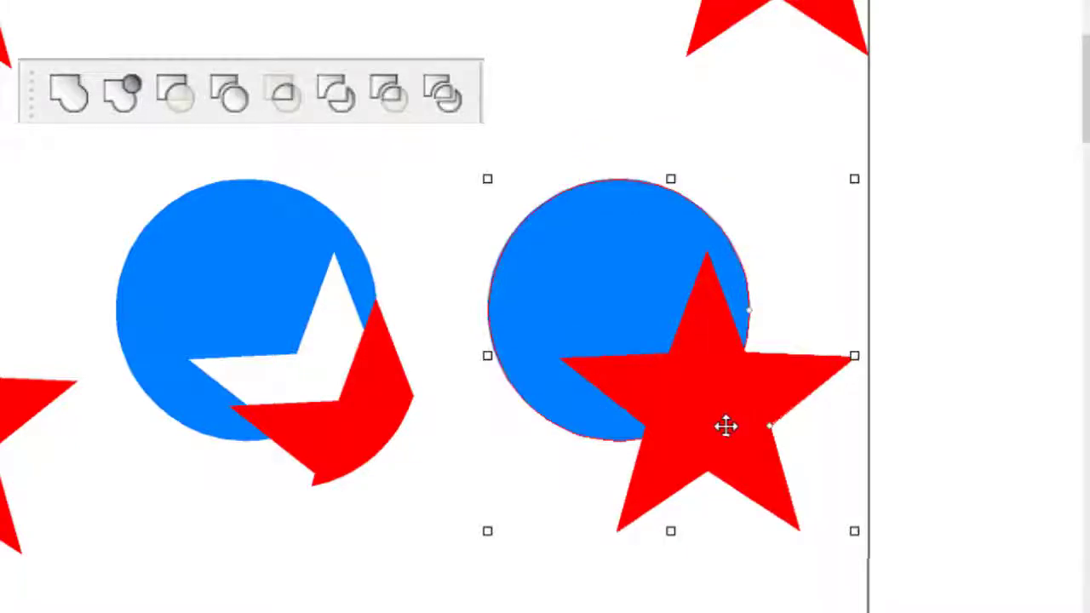